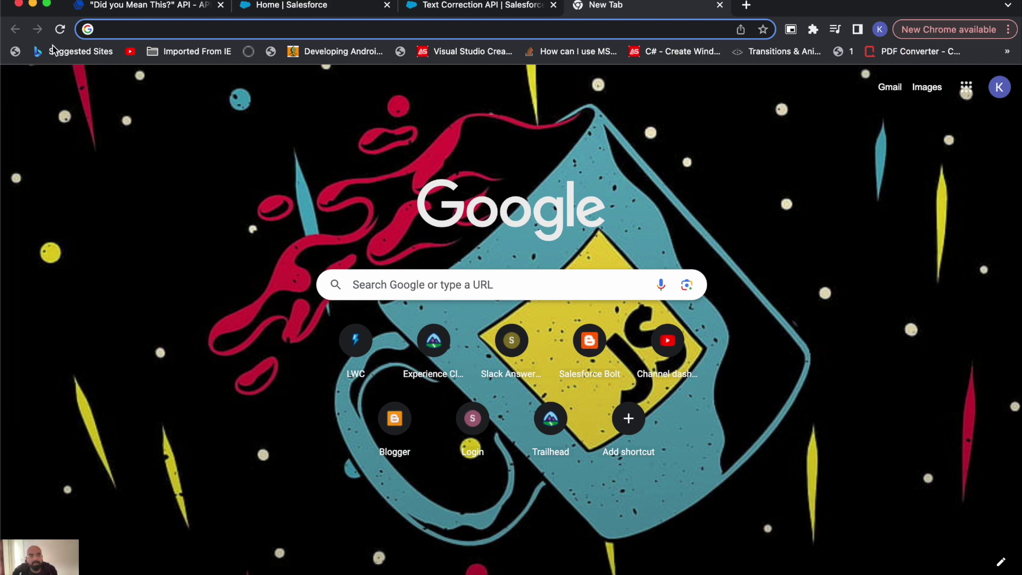
Bring up the 'Did you Mean This?' API page, preview its Live Demo playground, then close it.
click(139, 9)
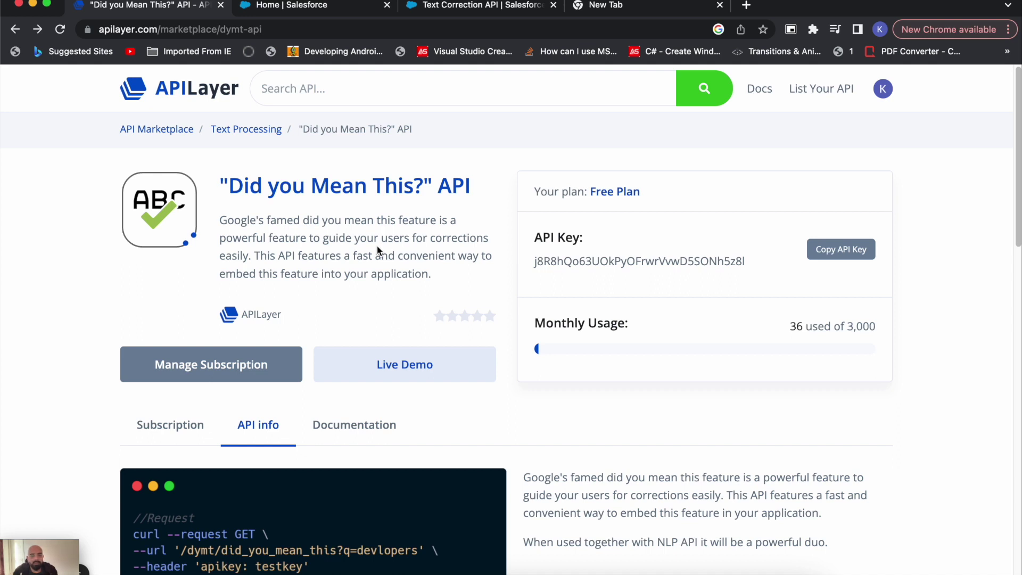
scroll(372, 269, down, 4)
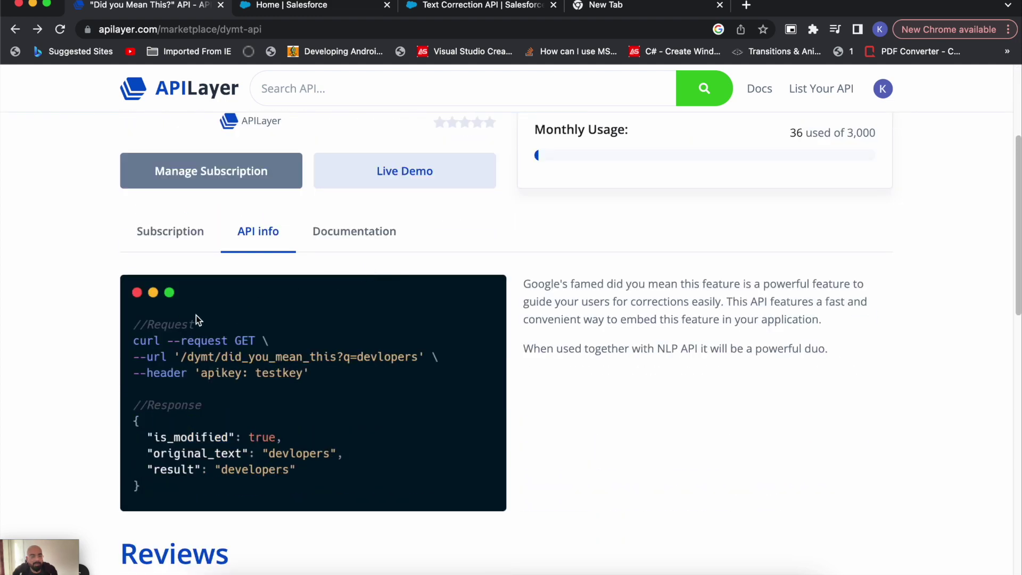
scroll(191, 317, down, 7)
scroll(178, 315, up, 11)
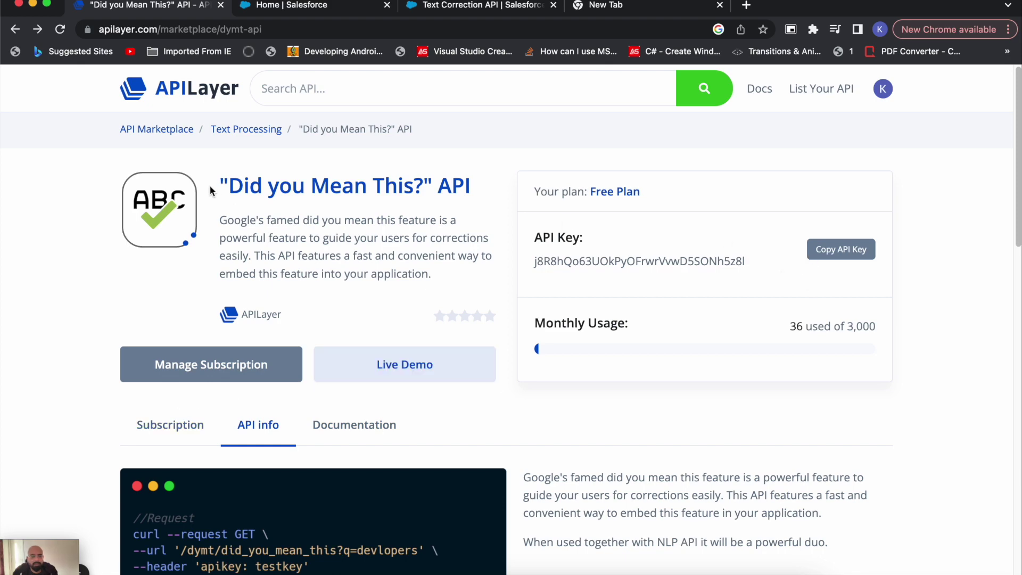
click(406, 366)
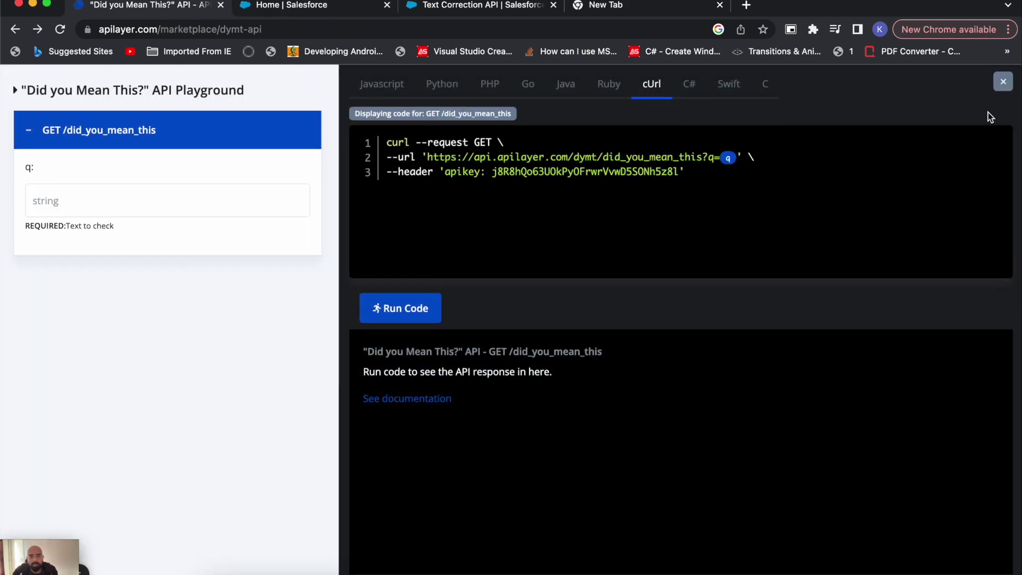
click(1001, 83)
scroll(206, 429, down, 2)
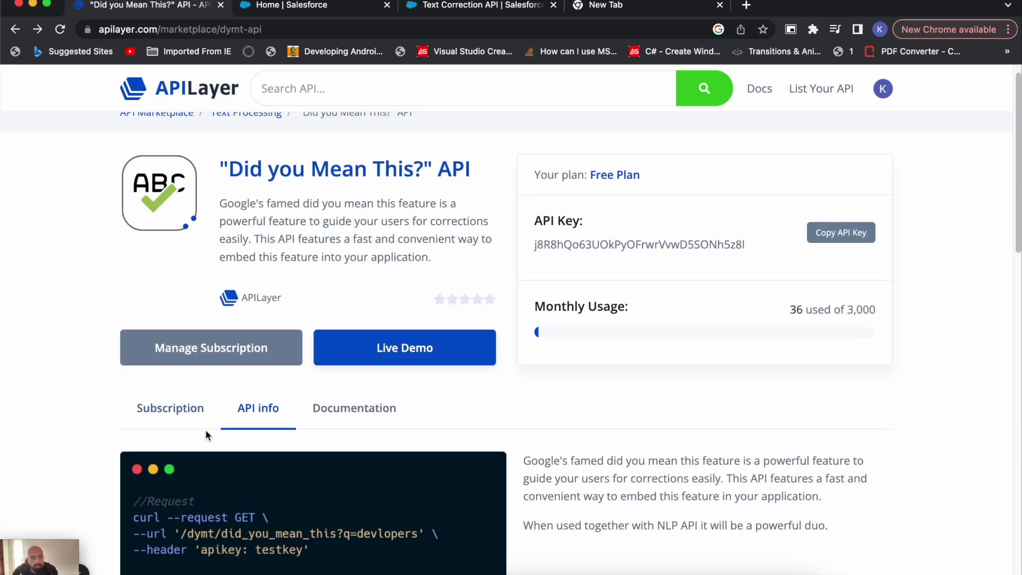
scroll(232, 498, down, 3)
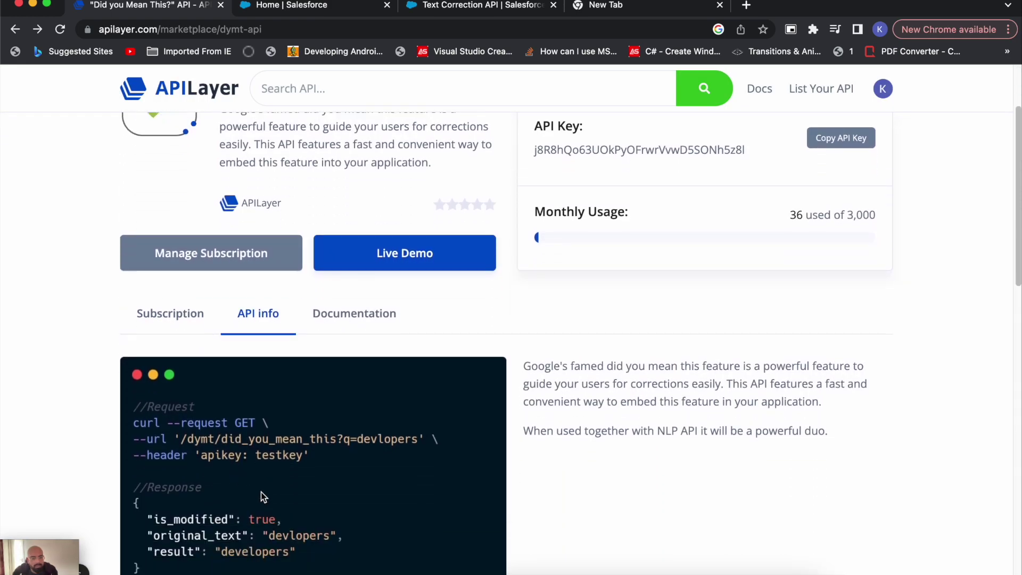
scroll(261, 492, up, 5)
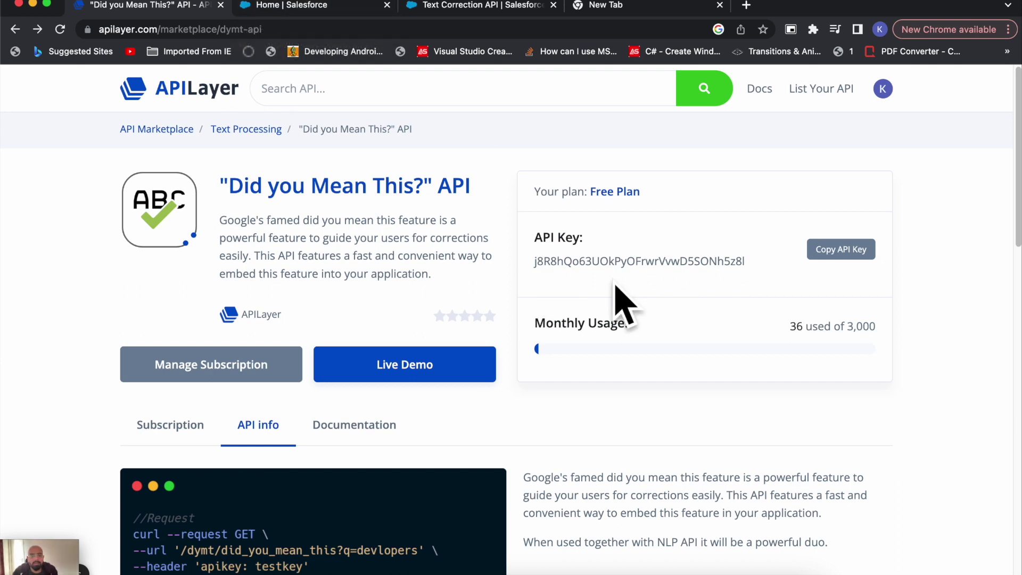
Find Named Credentials in Setup Quick Find and show the External Credentials list.
click(284, 7)
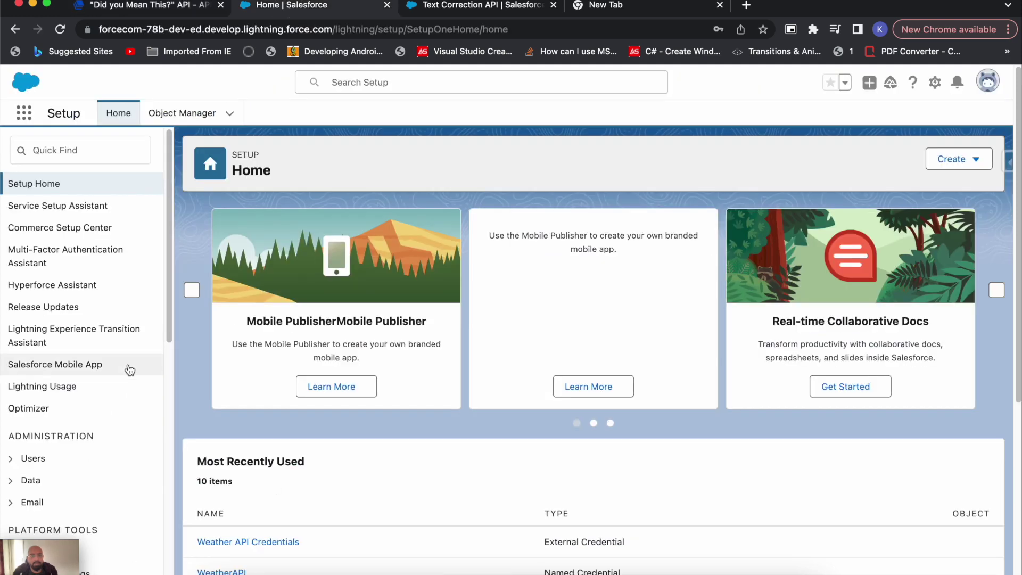
click(102, 150)
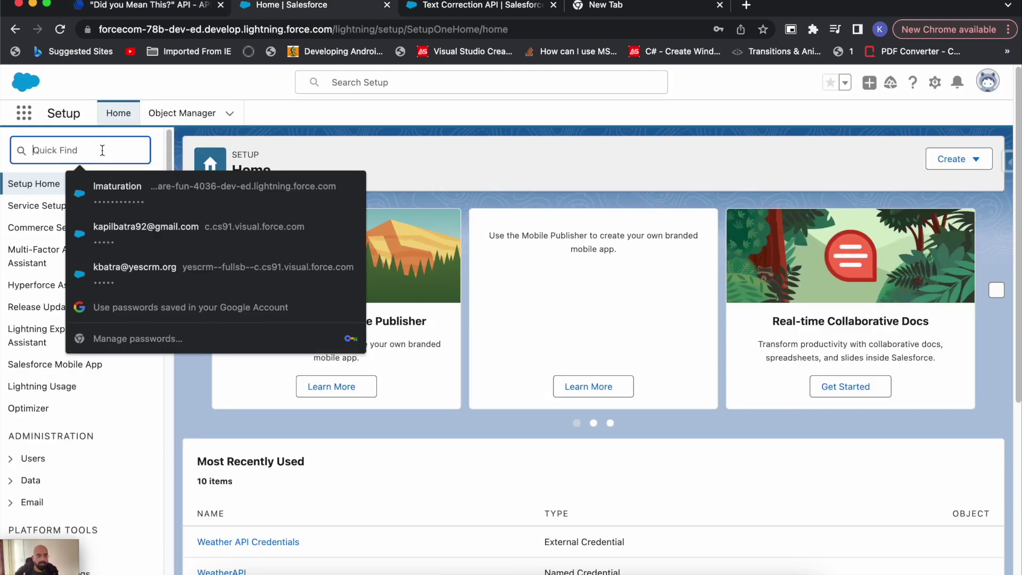
text(named)
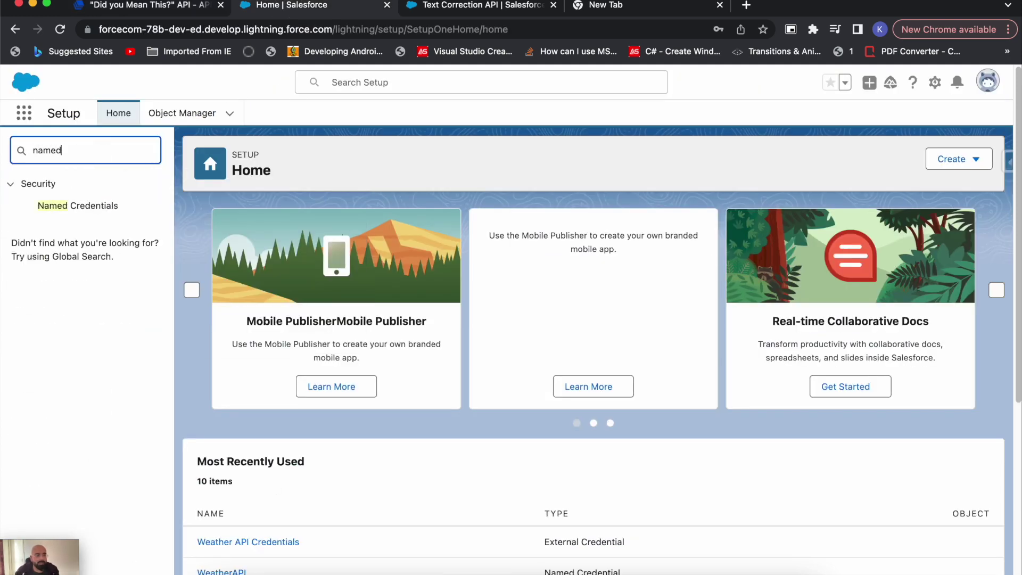
click(104, 212)
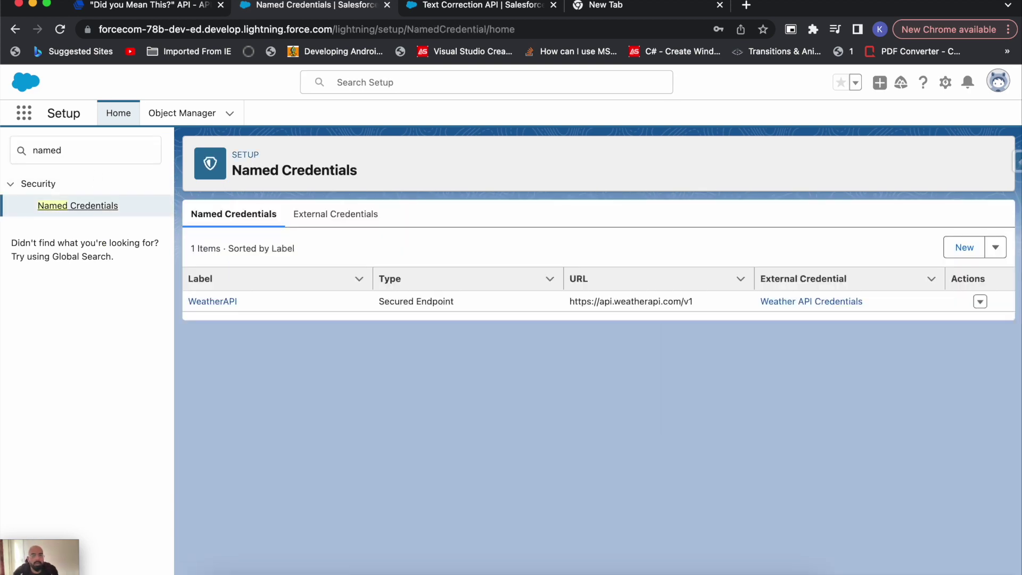
click(312, 213)
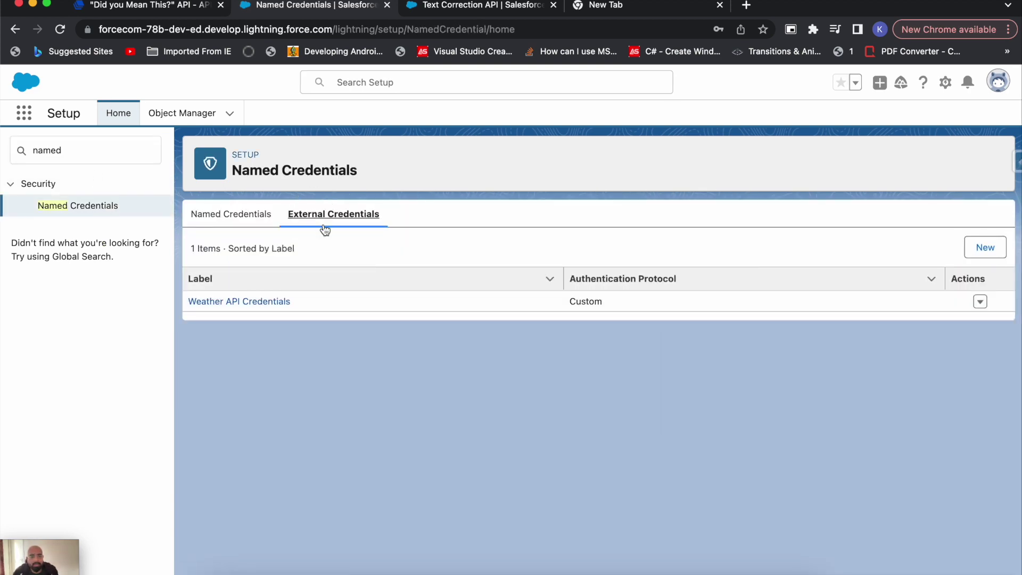
Create external credential 'Did You Mean This Cred' (DidYouMeanThisCred) with Custom authentication protocol.
click(971, 249)
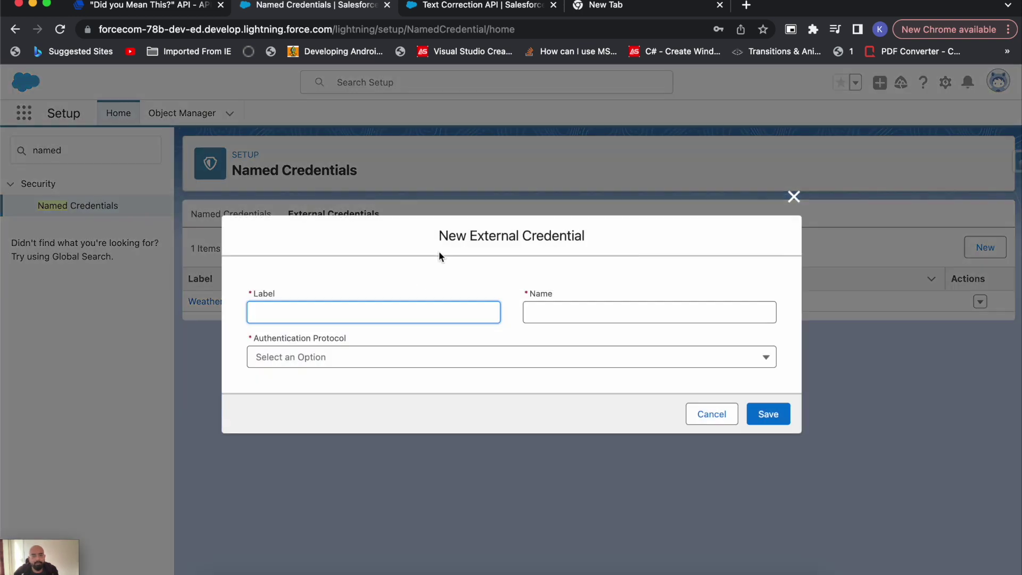
text(Did You )
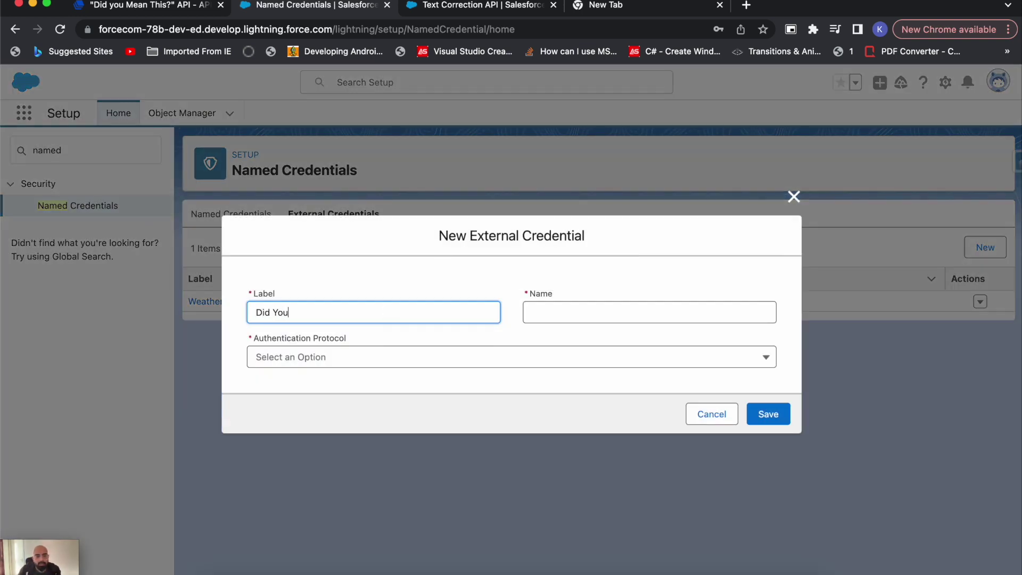
text(Mean This Cred)
click(532, 311)
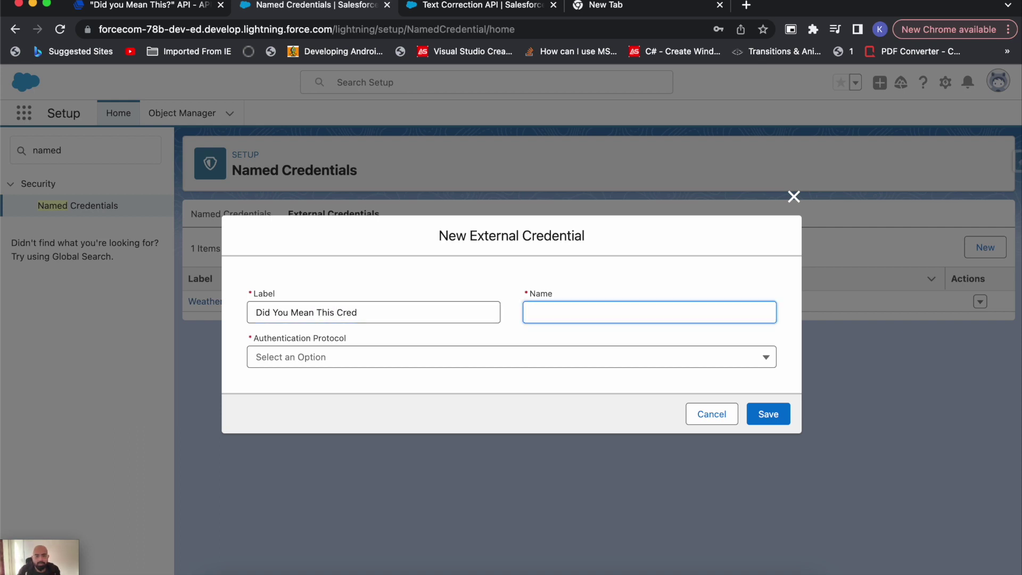
text(DidYouMeanThisCred)
key(Tab)
click(380, 357)
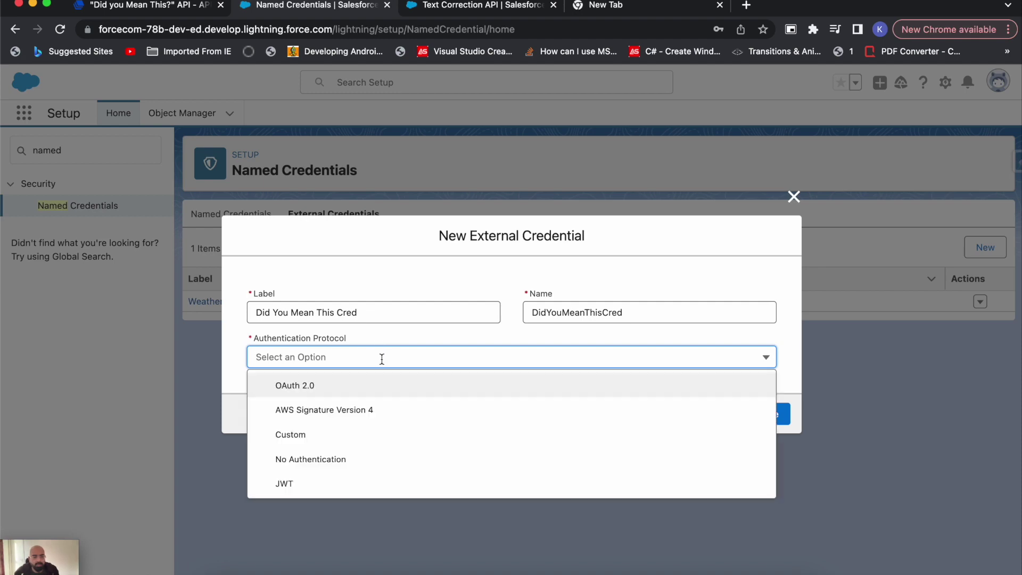
click(361, 436)
click(777, 415)
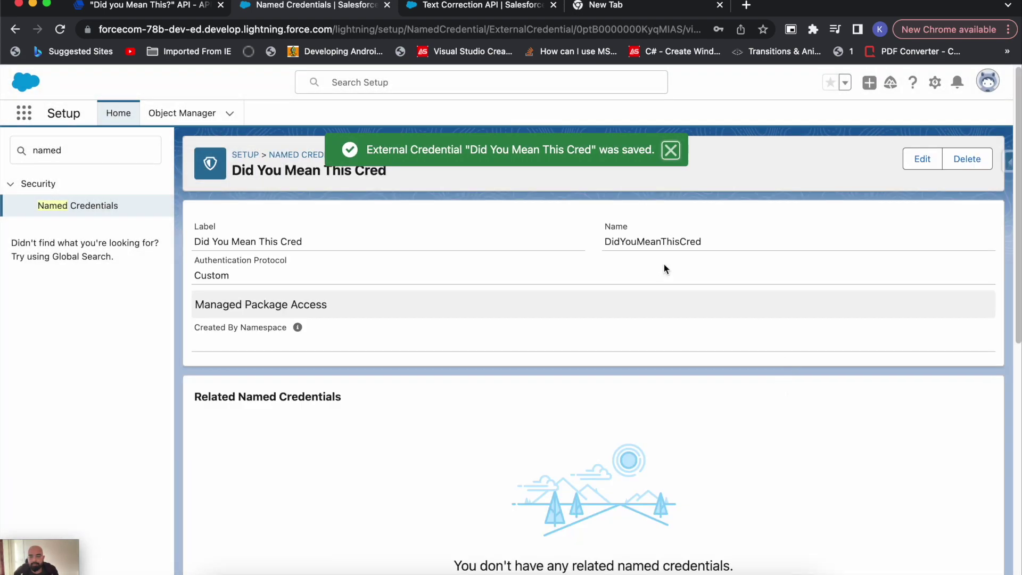
Start a principal named Admin with an authentication parameter named apikey.
scroll(469, 444, down, 6)
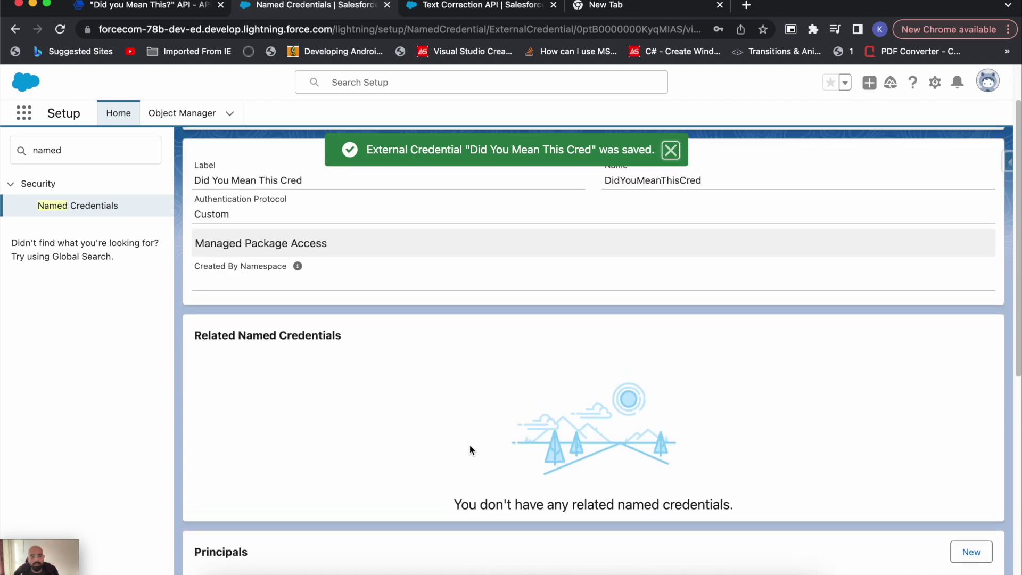
click(980, 304)
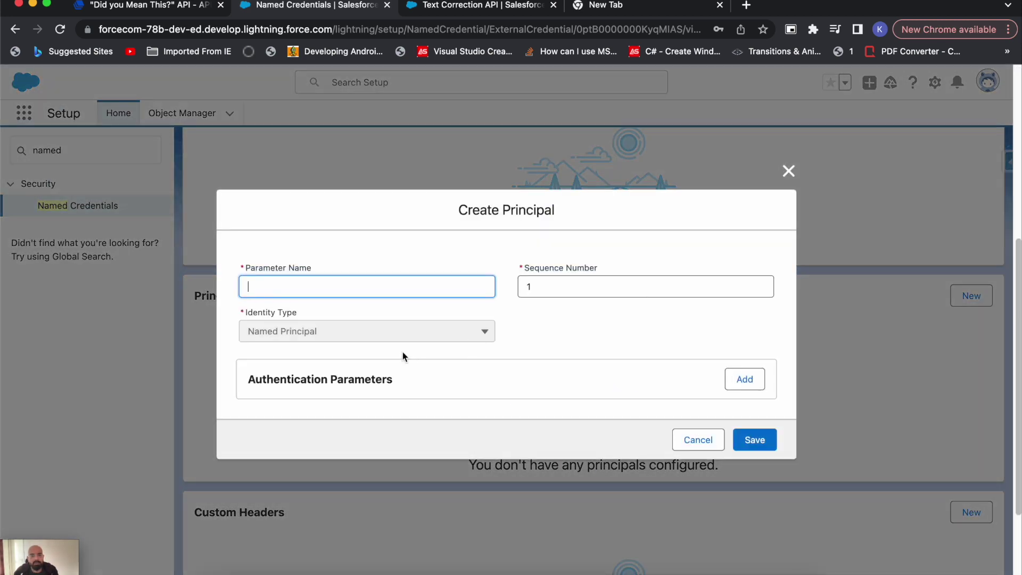
text(Admin)
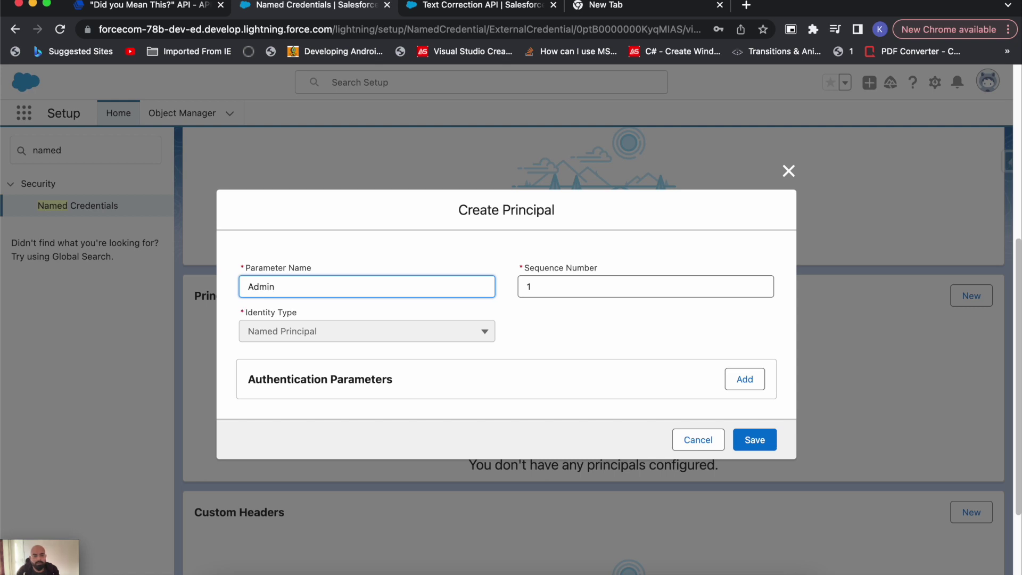
scroll(366, 319, up, 2)
click(727, 375)
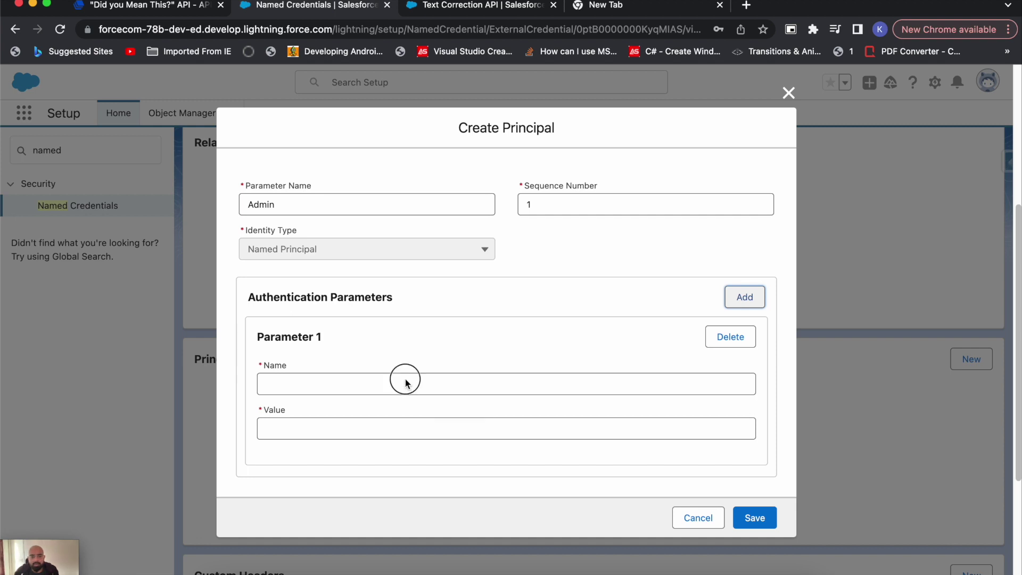
click(407, 381)
text(apikey)
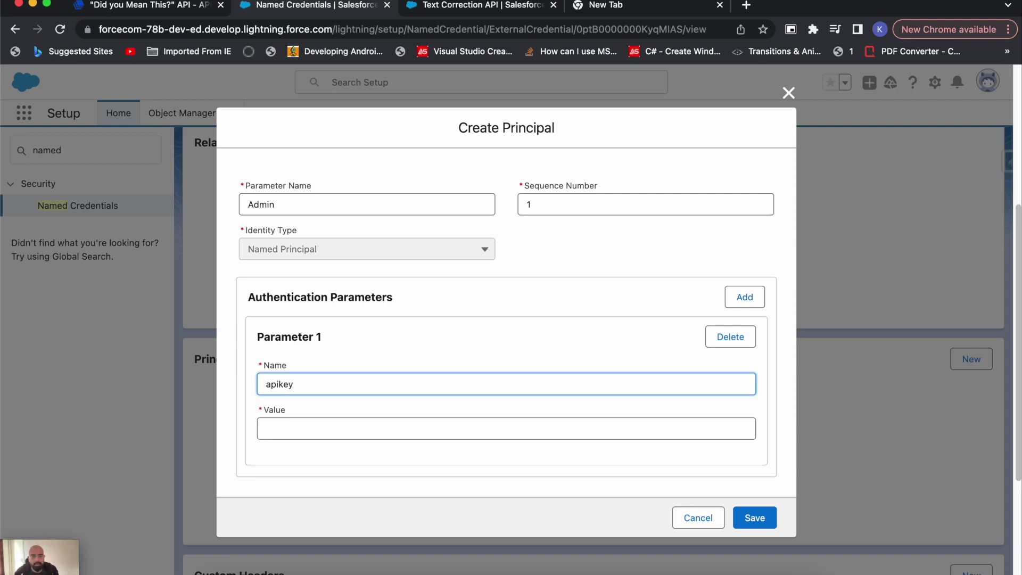
Copy the API key from the APILayer playground into the parameter's Value and save the principal.
click(116, 5)
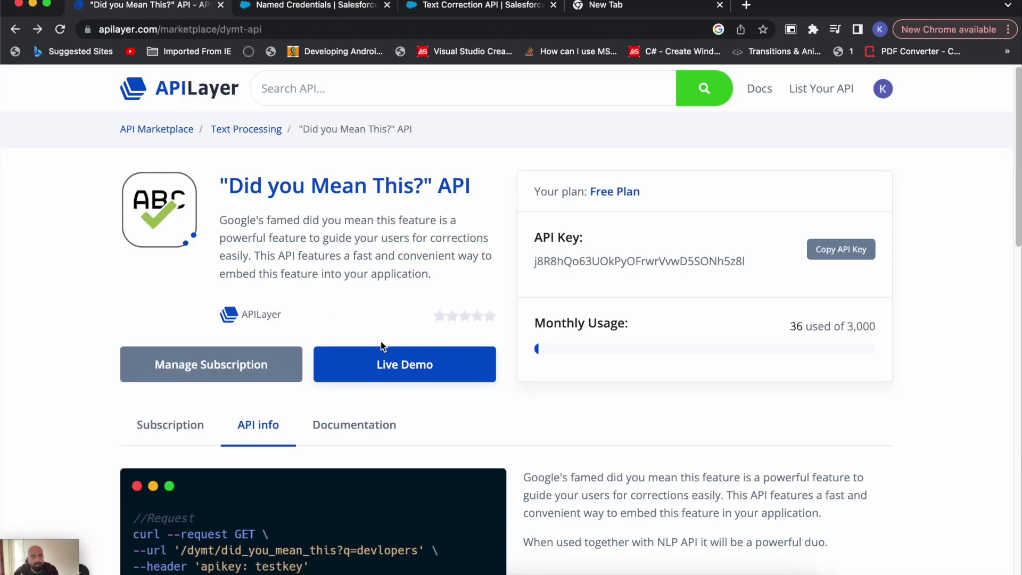
click(393, 362)
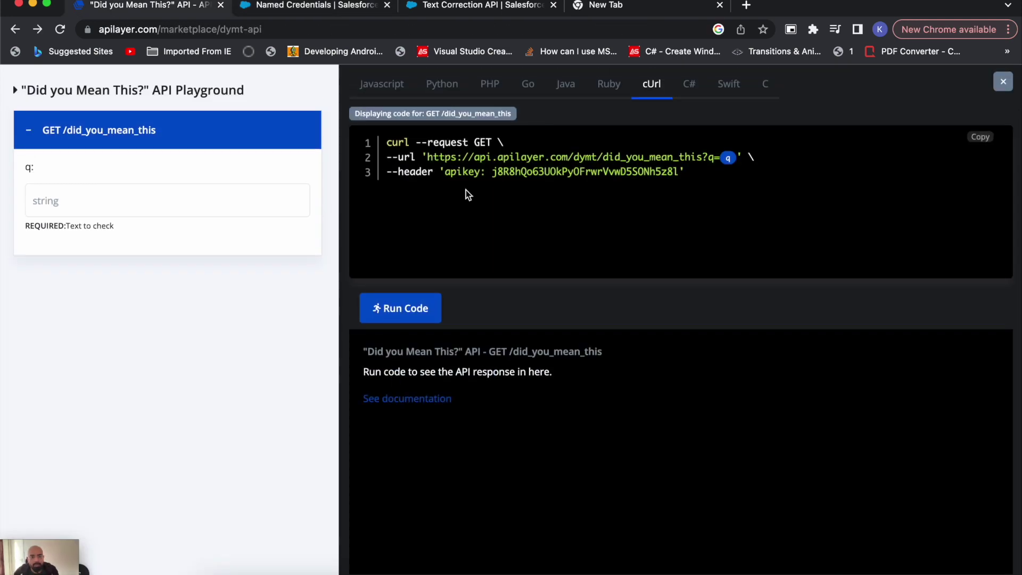
double_click(525, 170)
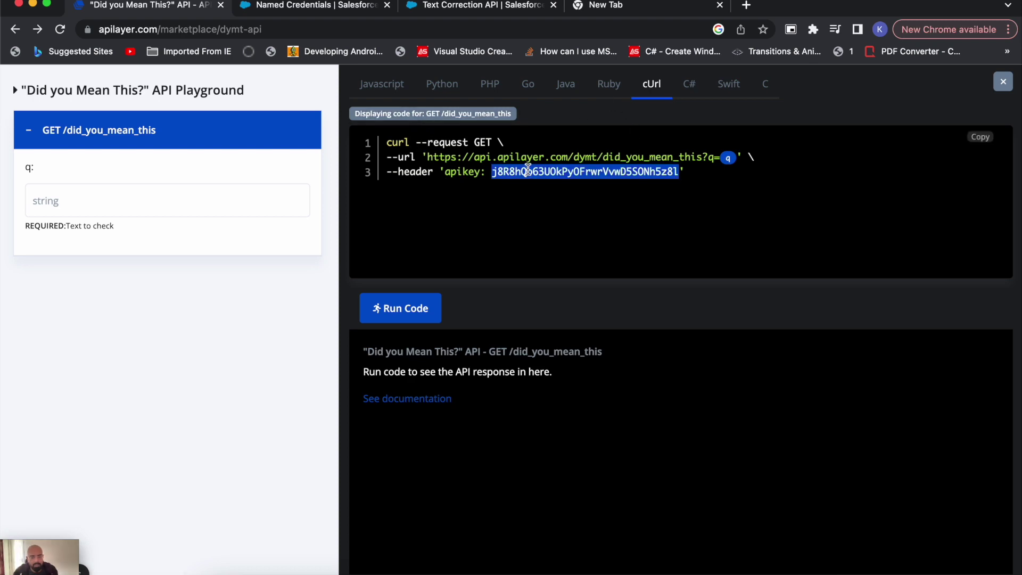
click(278, 6)
click(365, 429)
key(super+v)
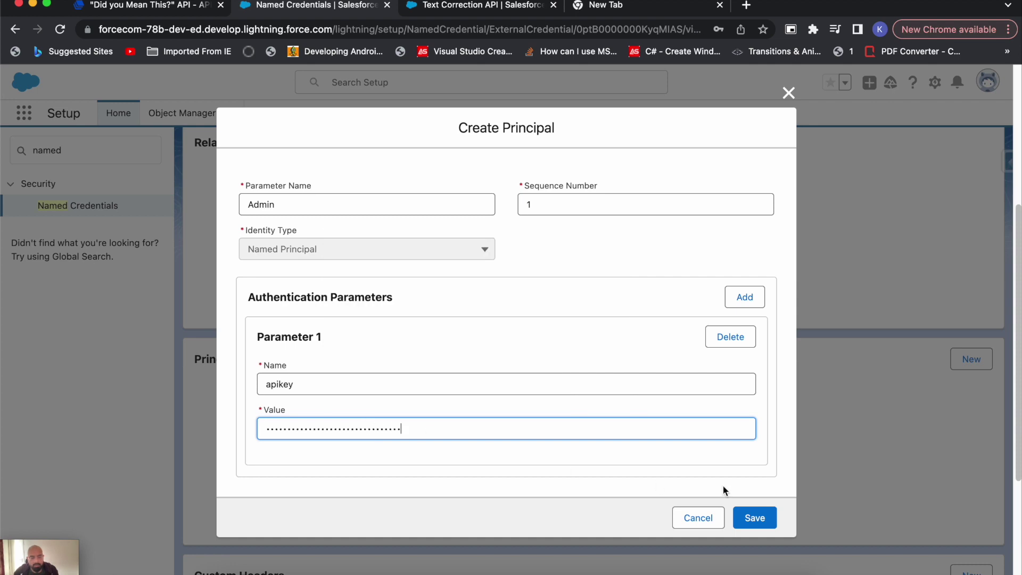
click(754, 519)
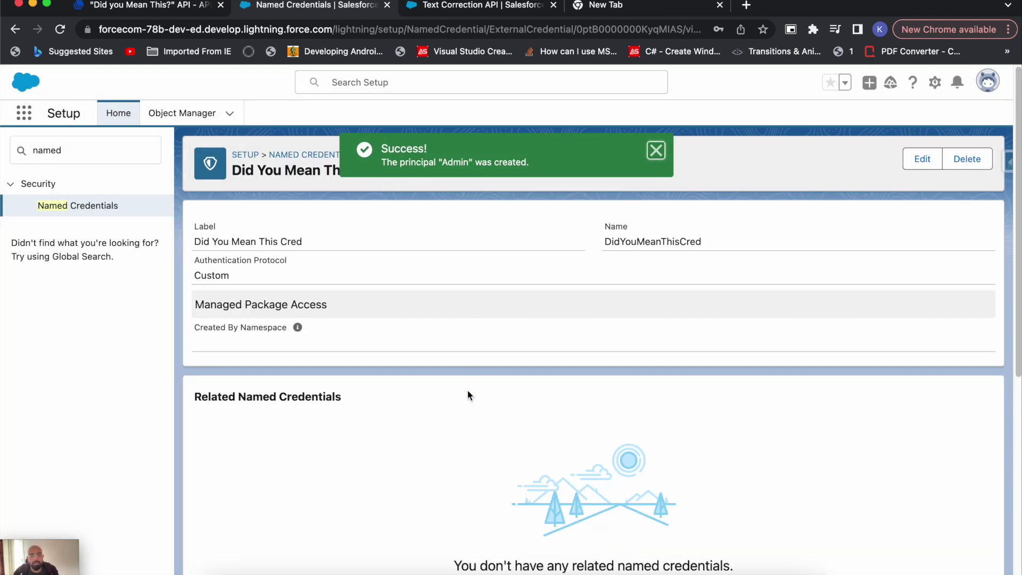
scroll(468, 393, down, 6)
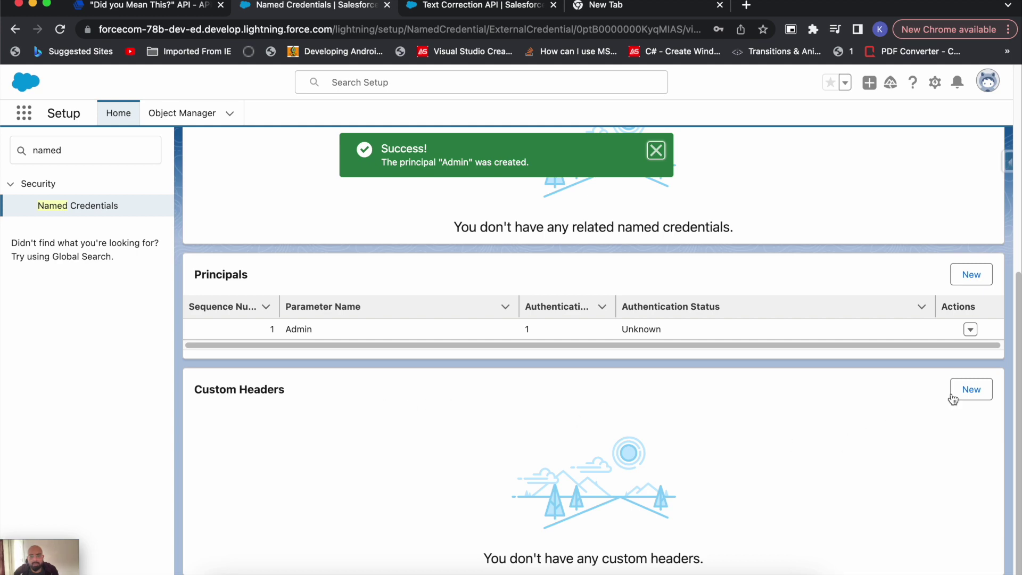
Add custom header apikey with value {!$Credentials.DidYouMeanThisCred.apikey} and save it.
click(972, 390)
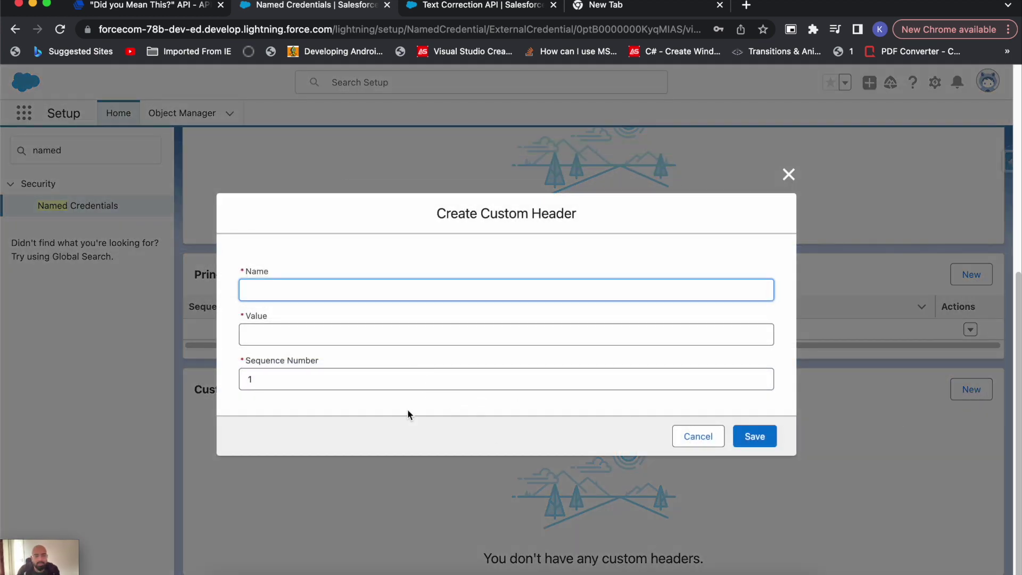
text(apikey)
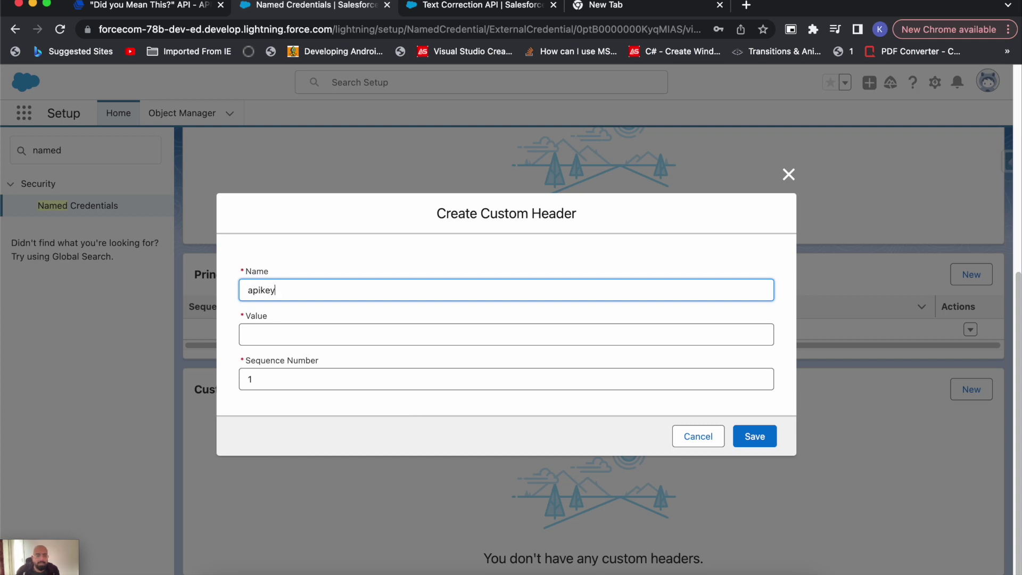
key(Tab)
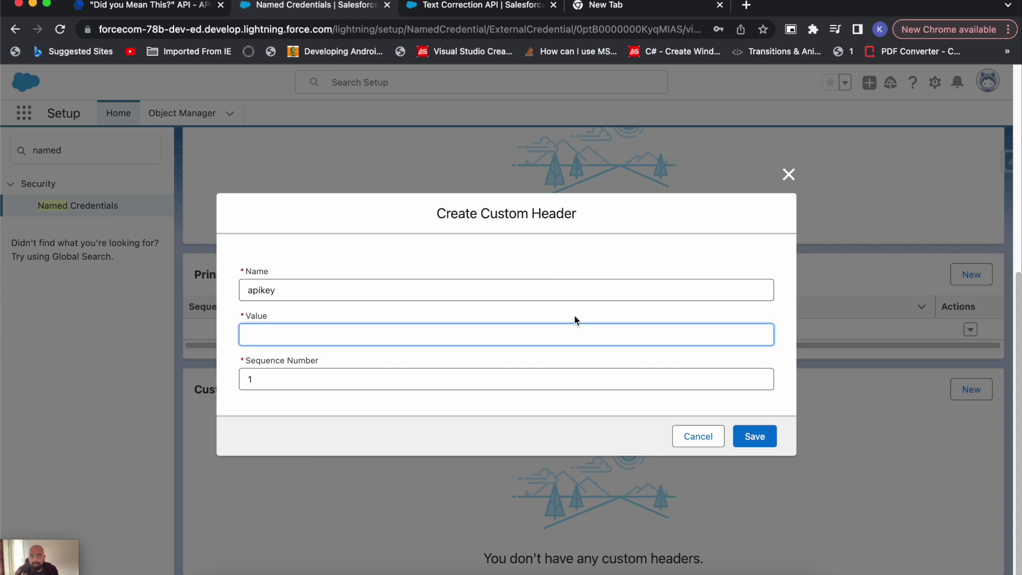
text({)
text(!$)
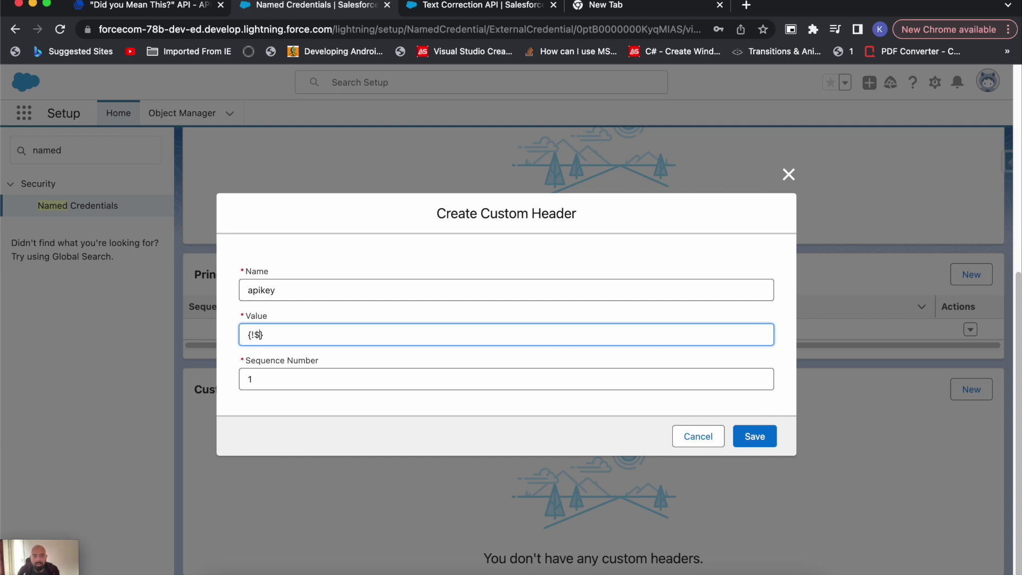
text(Credentials)
text(.DidYouMew)
key(BackSpace)
text(anTHis)
key(BackSpace)
key(BackSpace)
key(BackSpace)
text(hisCred)
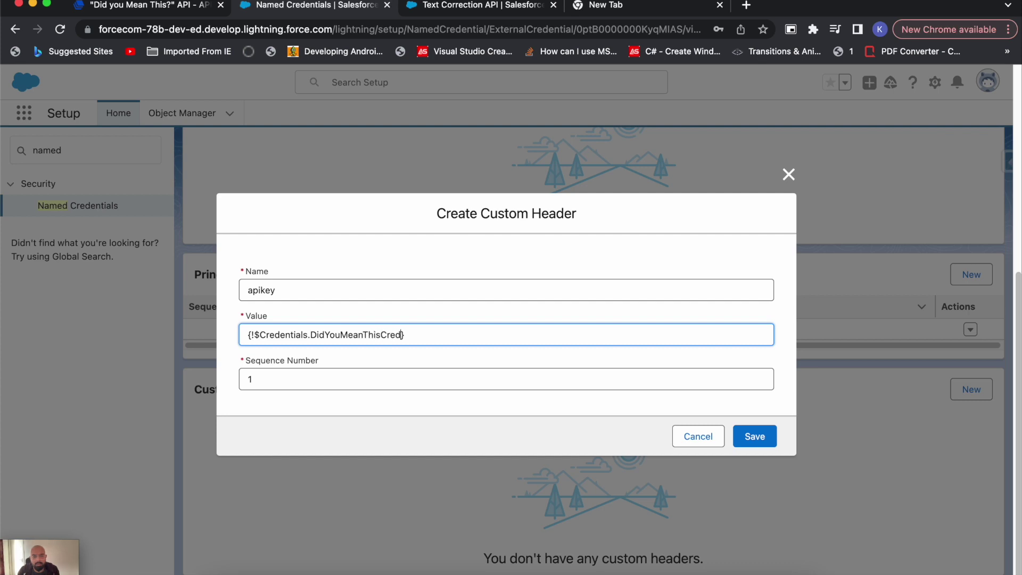
text(.)
text(api)
text(key)
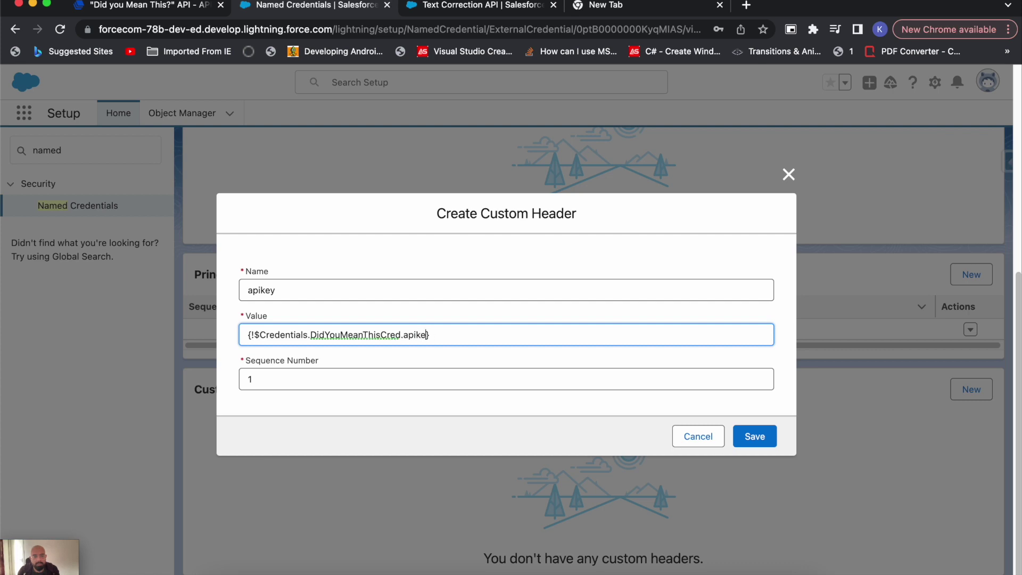
click(744, 436)
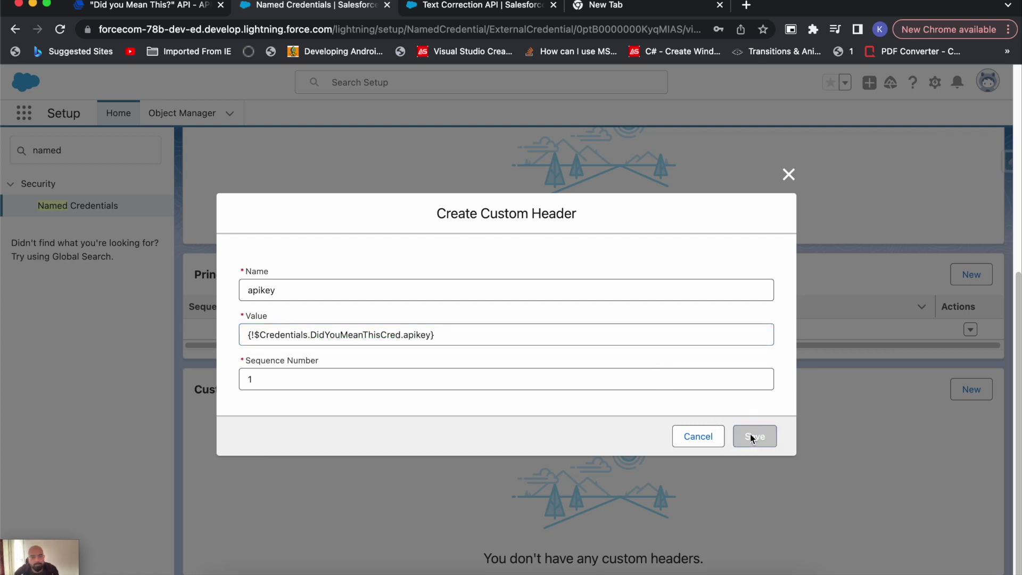
scroll(563, 372, down, 5)
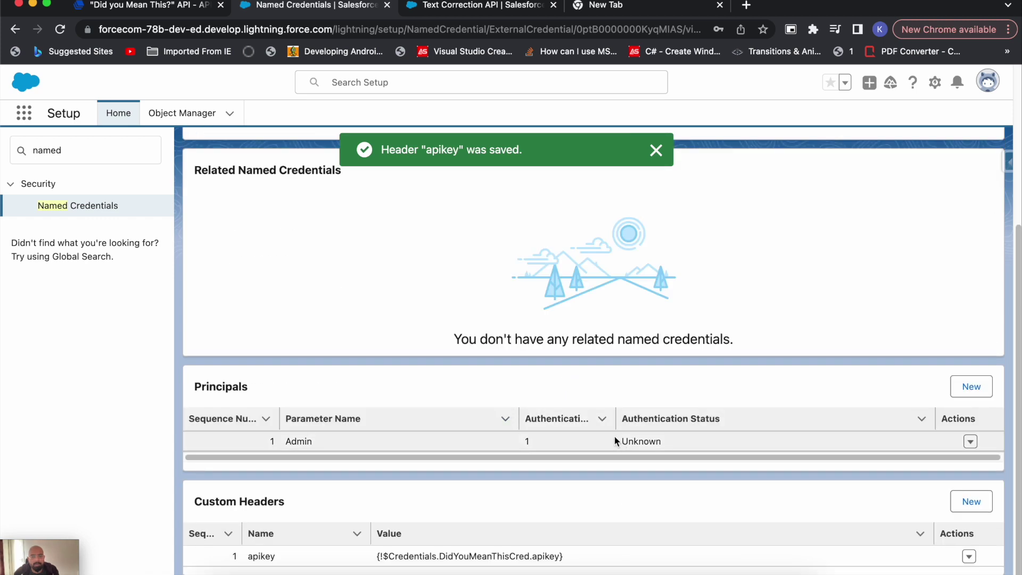
scroll(615, 406, up, 5)
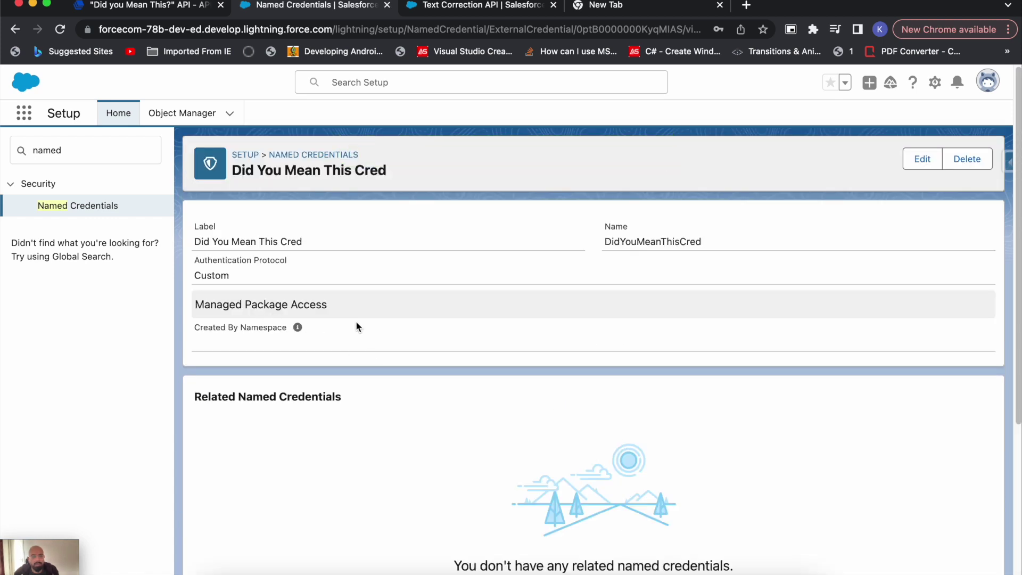
Begin a new named credential with label 'Did You Mean This API' and name DidYouMeanThis.
click(80, 208)
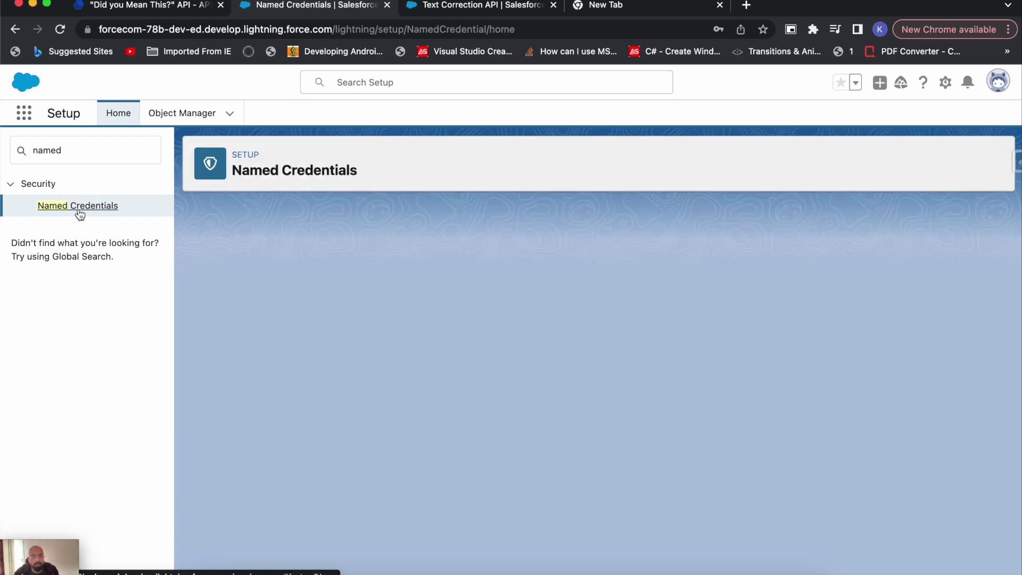
click(964, 247)
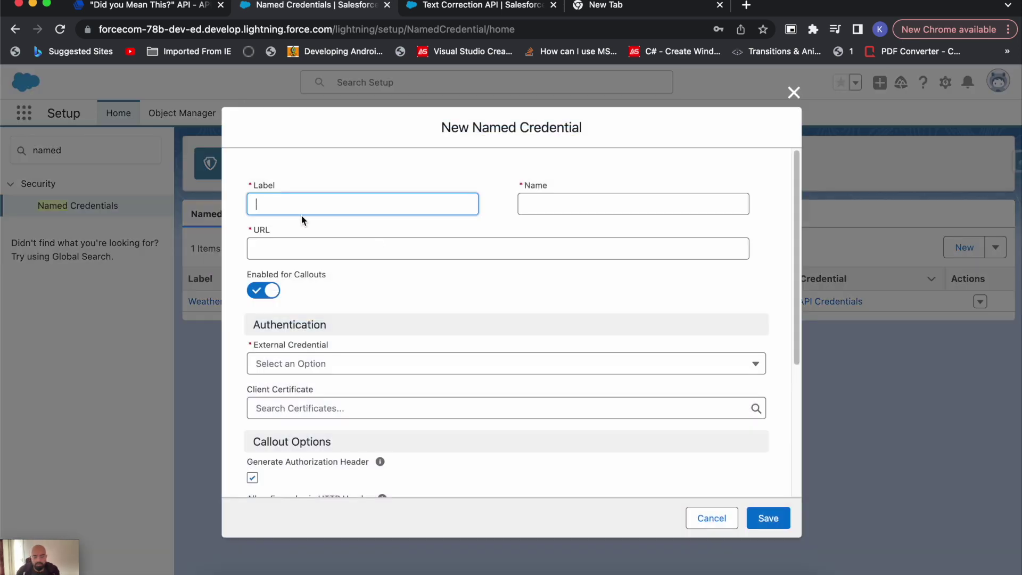
text(Did You Mean This API)
click(527, 204)
text(DidYouMe)
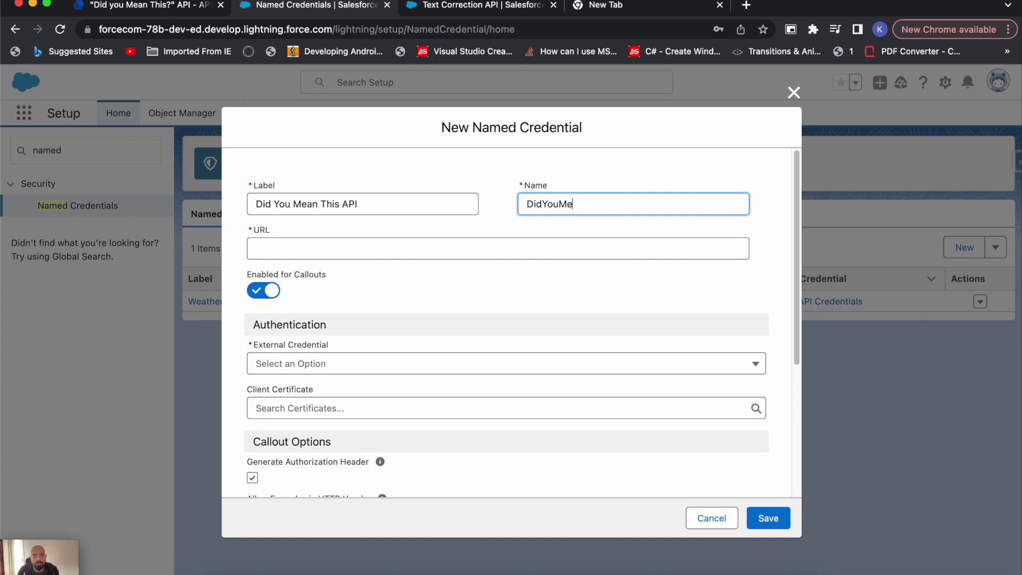
text(anThis)
click(256, 249)
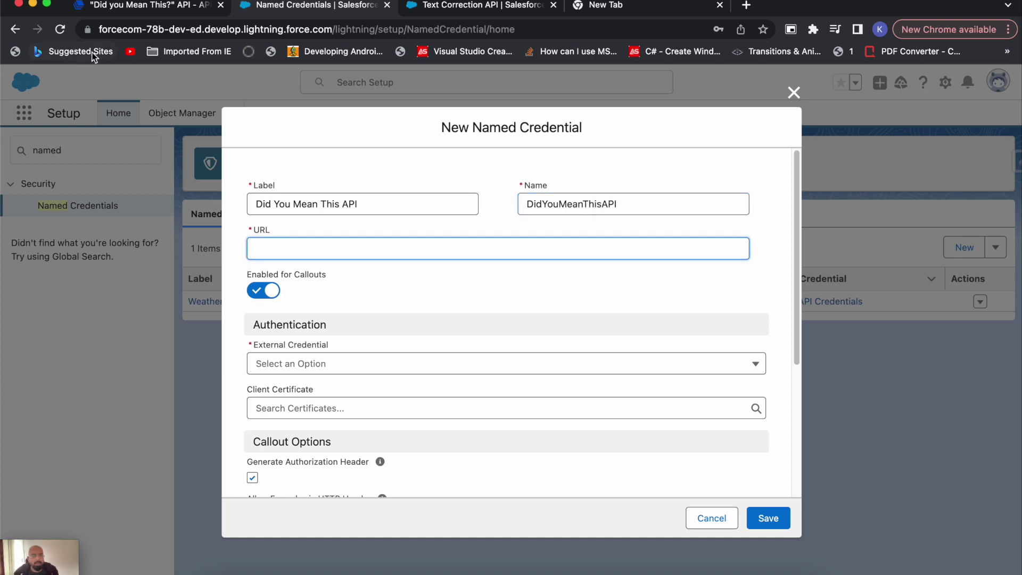
click(114, 6)
Copy the did_you_mean_this endpoint URL from the APILayer cURL sample.
click(479, 164)
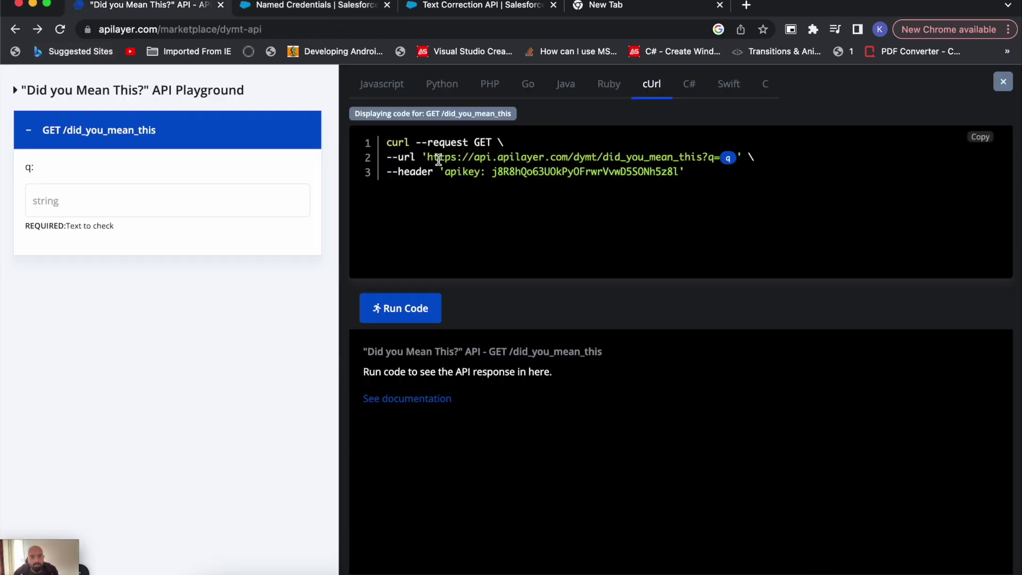
drag(425, 157, 708, 157)
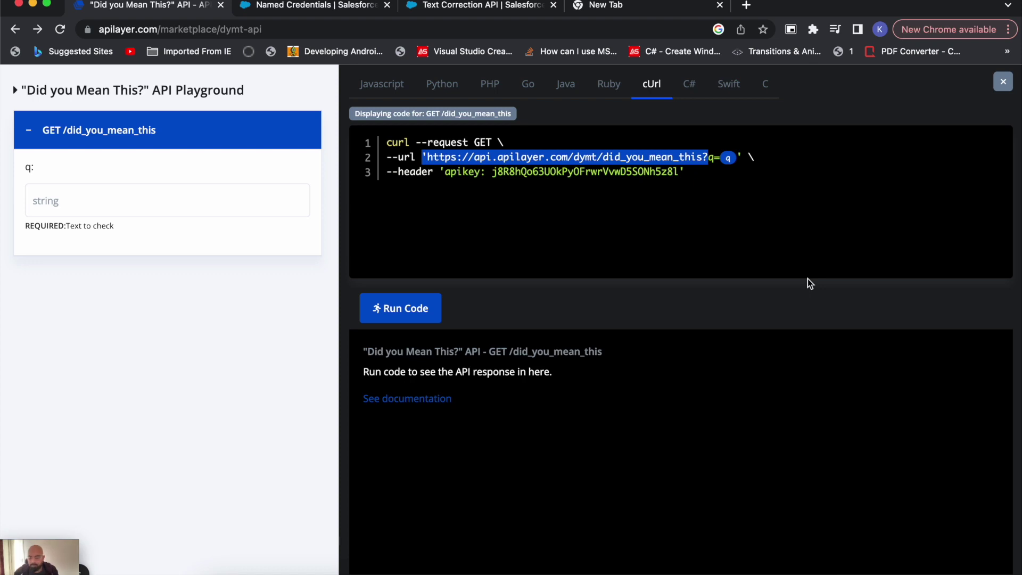
click(287, 8)
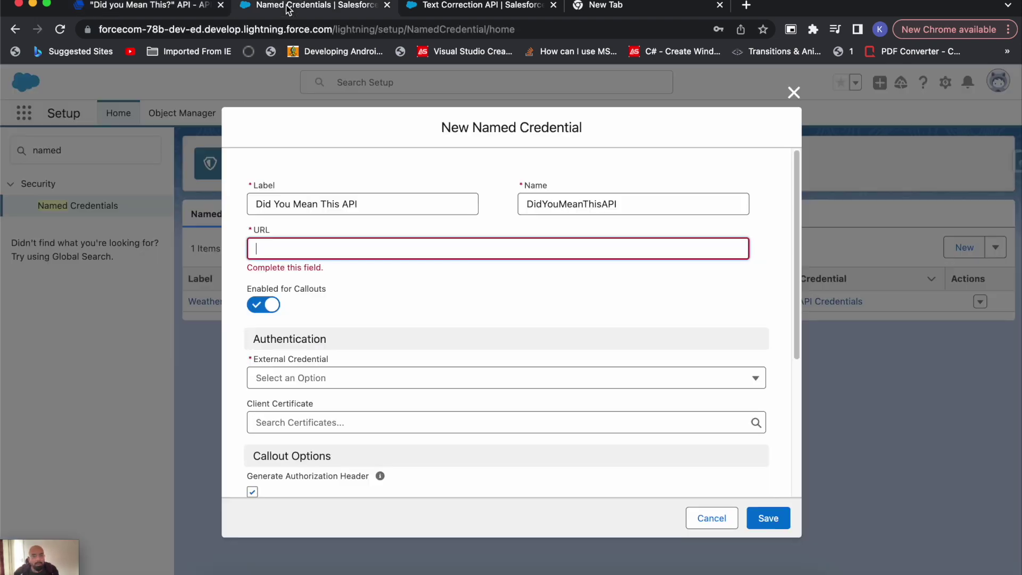
key(super+v)
key(BackSpace)
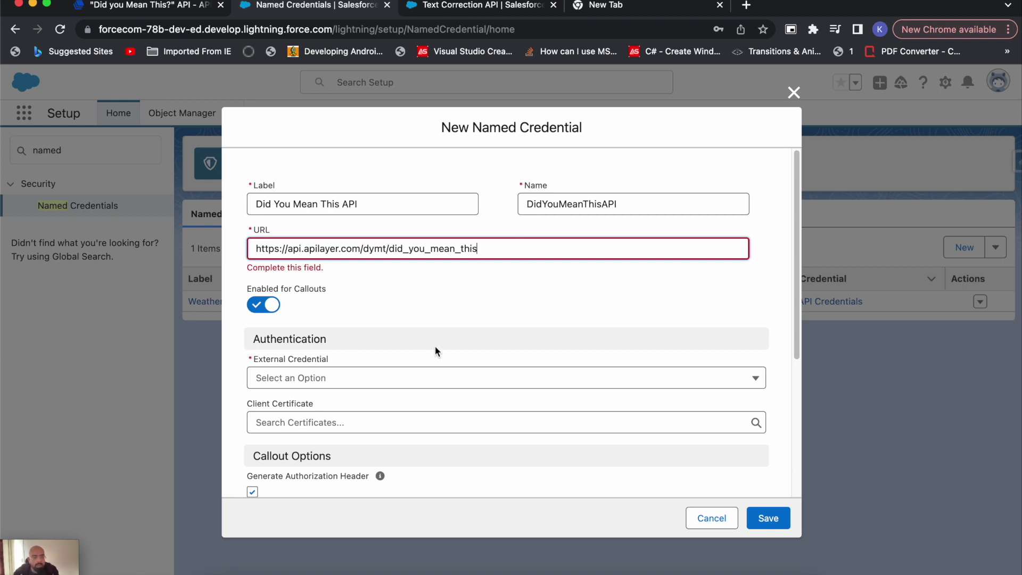
click(444, 372)
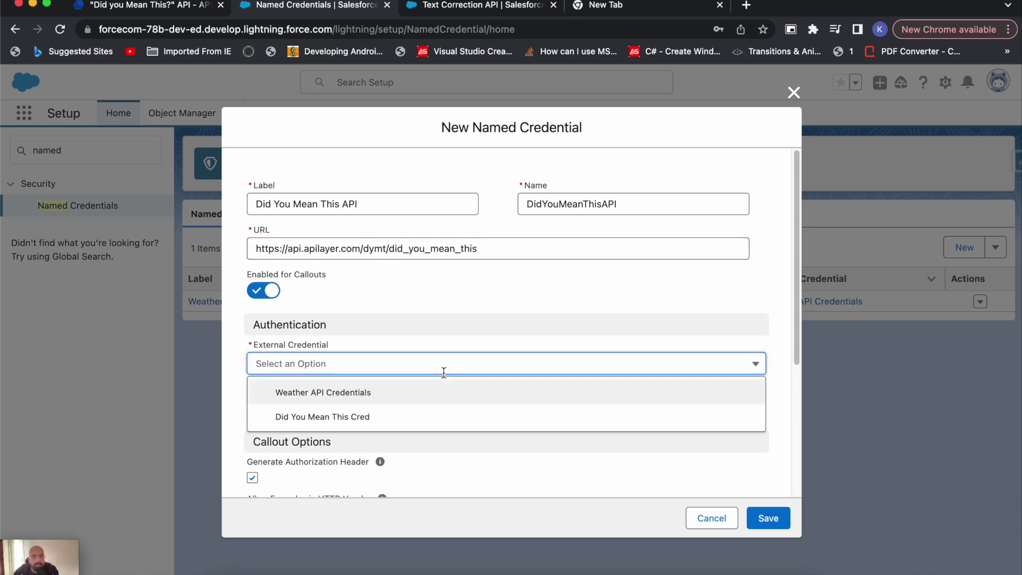
click(342, 421)
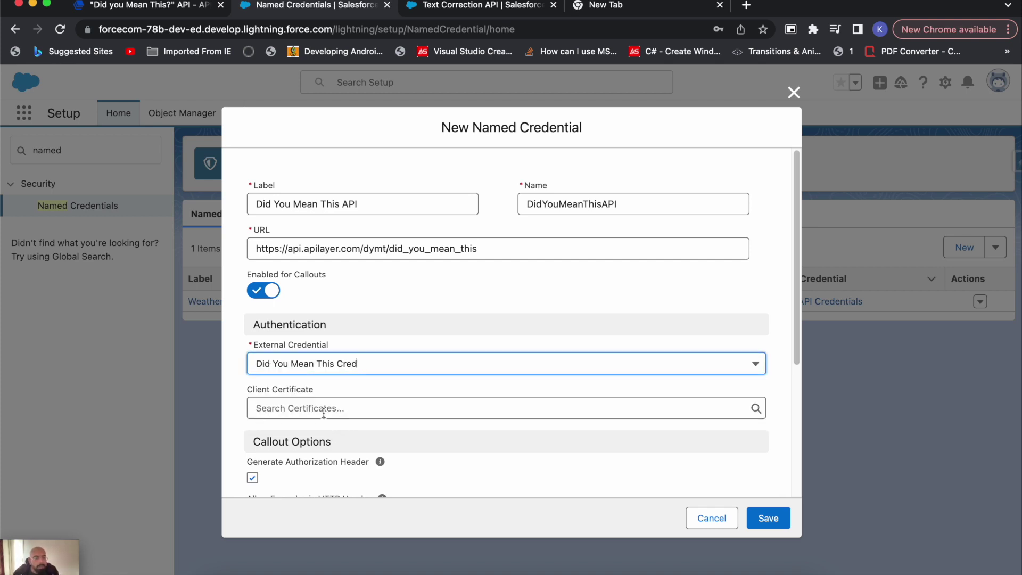
Turn off the generated authorization header, allow formulas in HTTP headers, and save.
scroll(505, 429, down, 3)
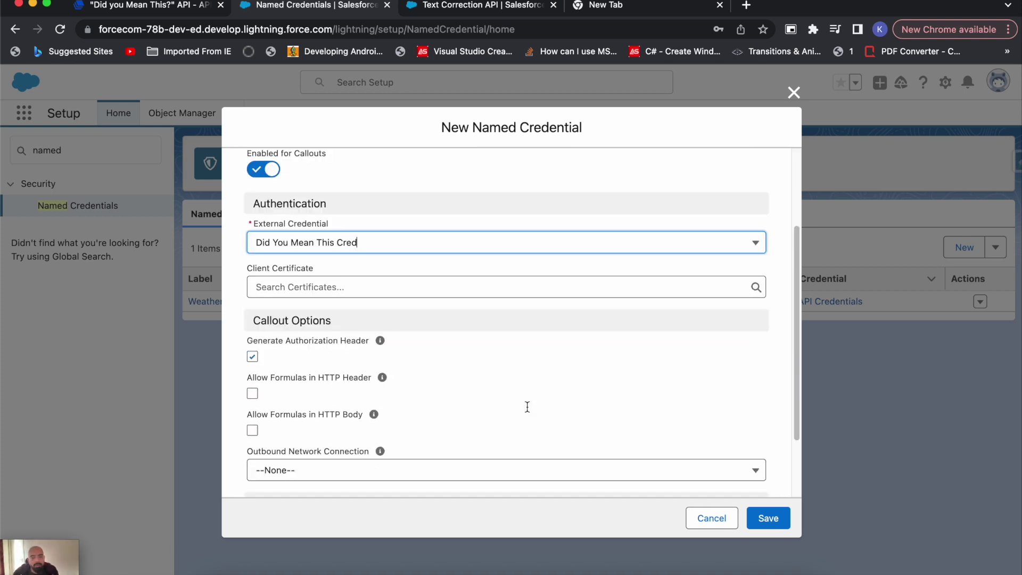
click(253, 357)
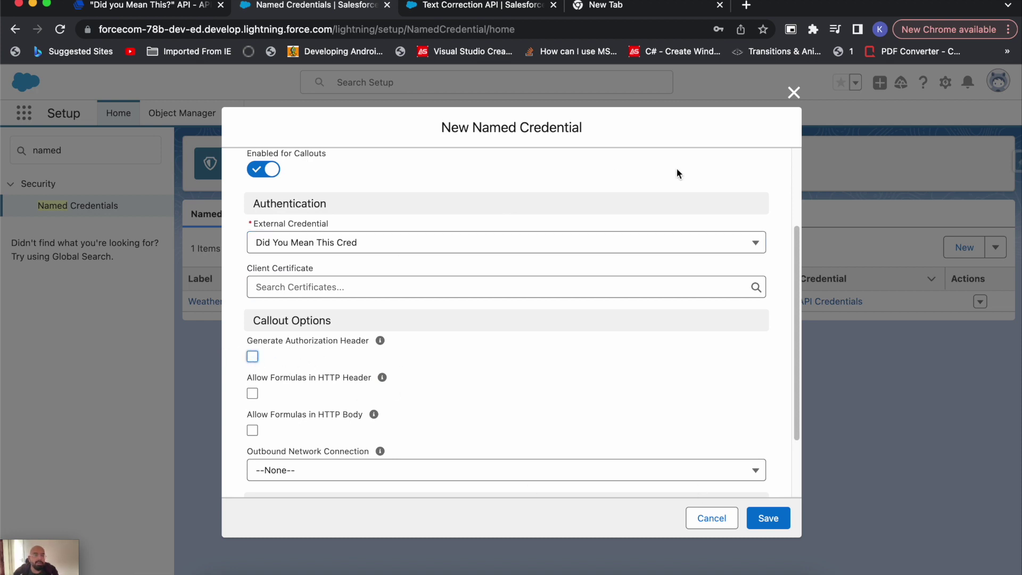
click(255, 395)
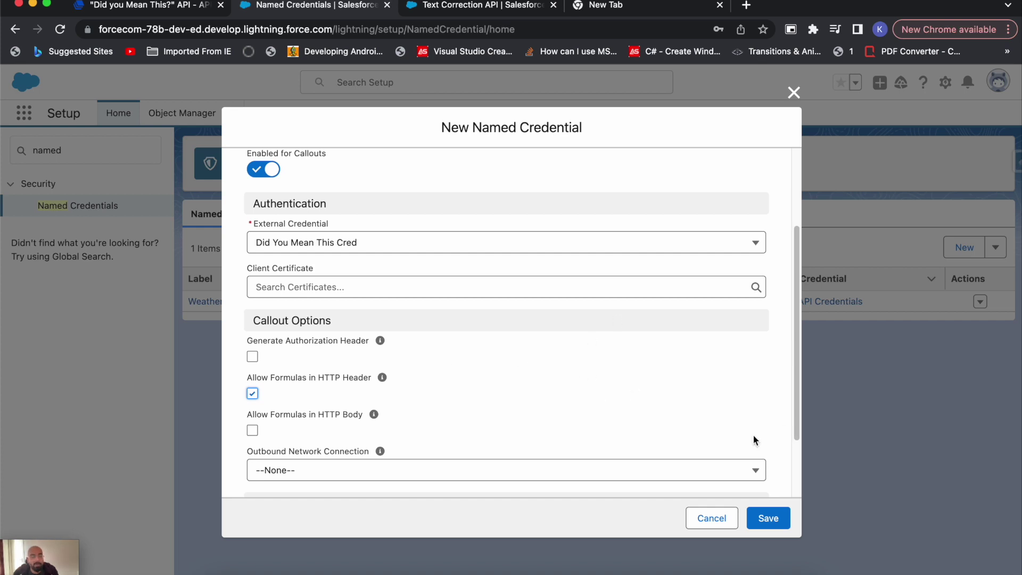
scroll(602, 381, down, 3)
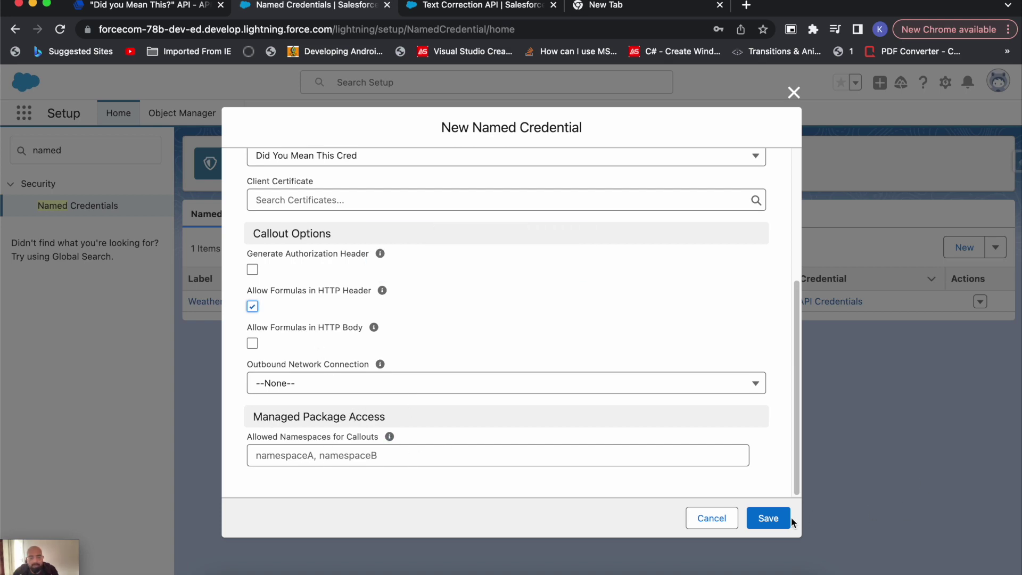
click(777, 519)
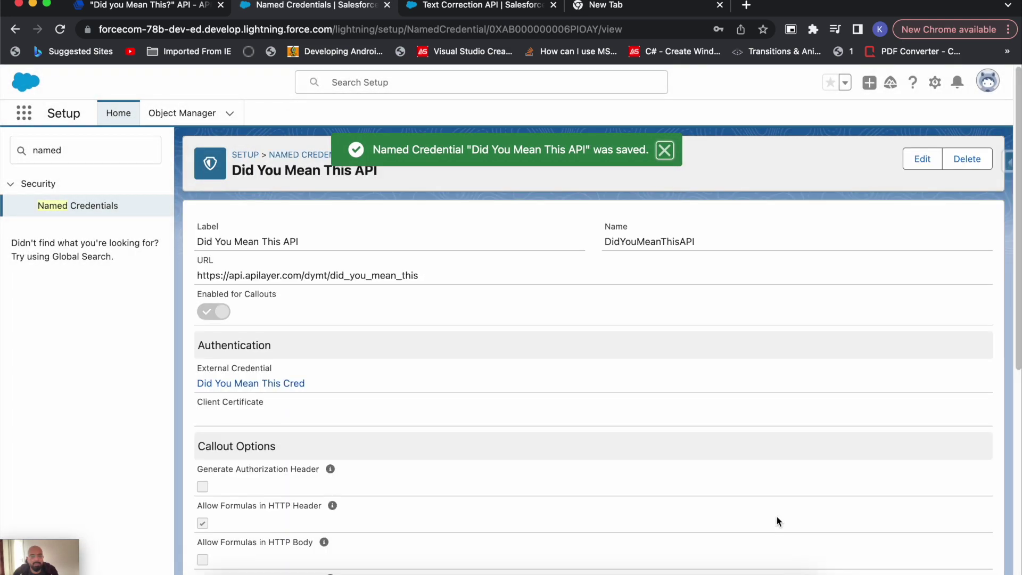
Review the saved Did You Mean This API credential details, then return to VS Code.
scroll(445, 314, down, 7)
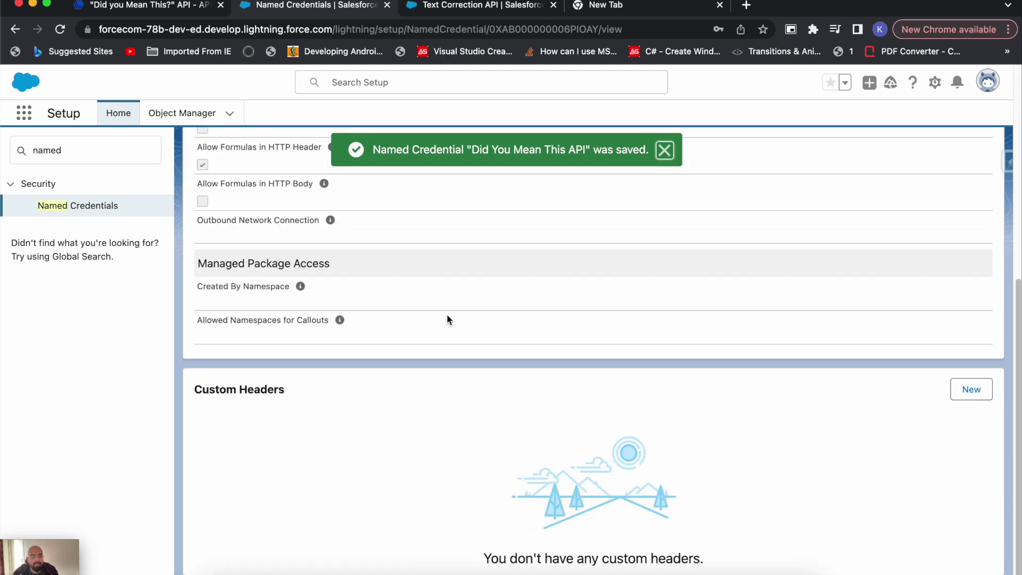
scroll(447, 319, up, 7)
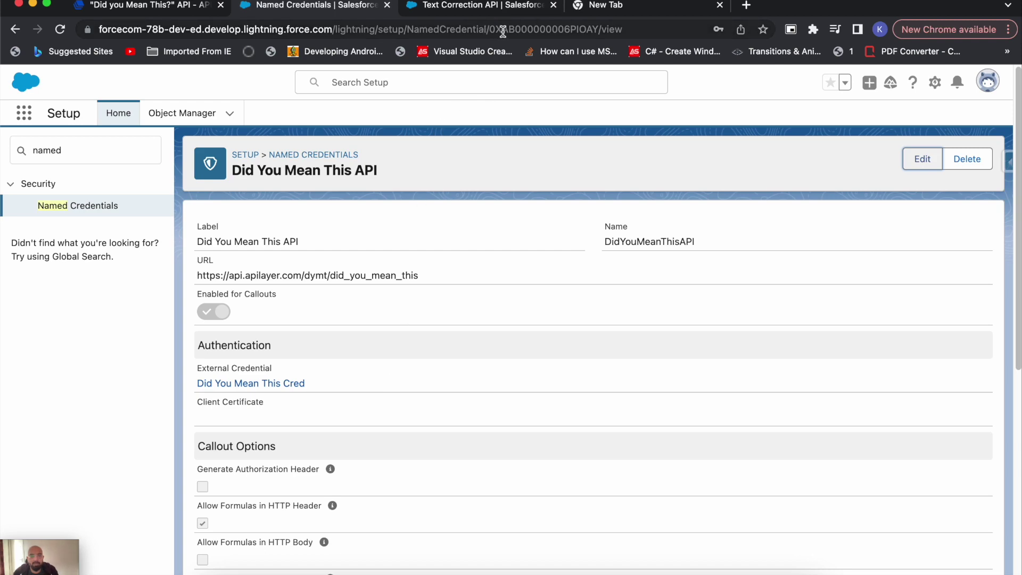
click(381, 573)
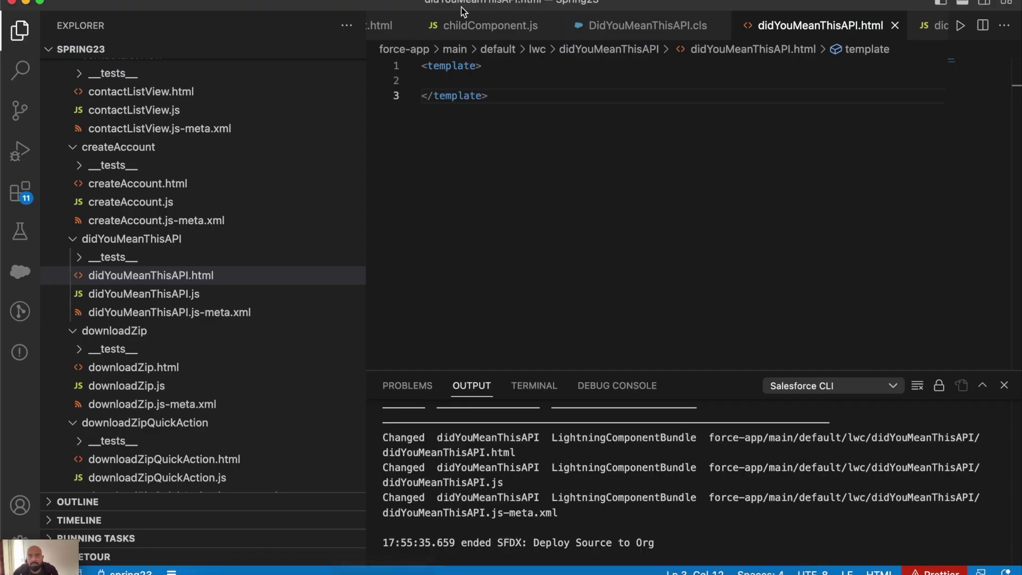
Show the DidYouMeanThisAPI.cls class, then switch back to Chrome.
scroll(599, 30, right, 3)
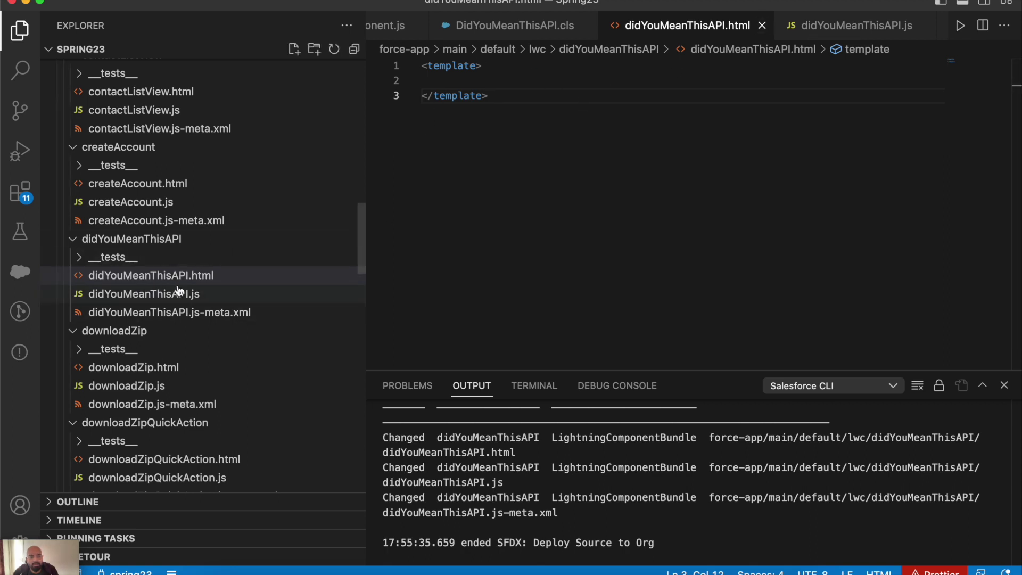
click(517, 28)
key(super+Tab)
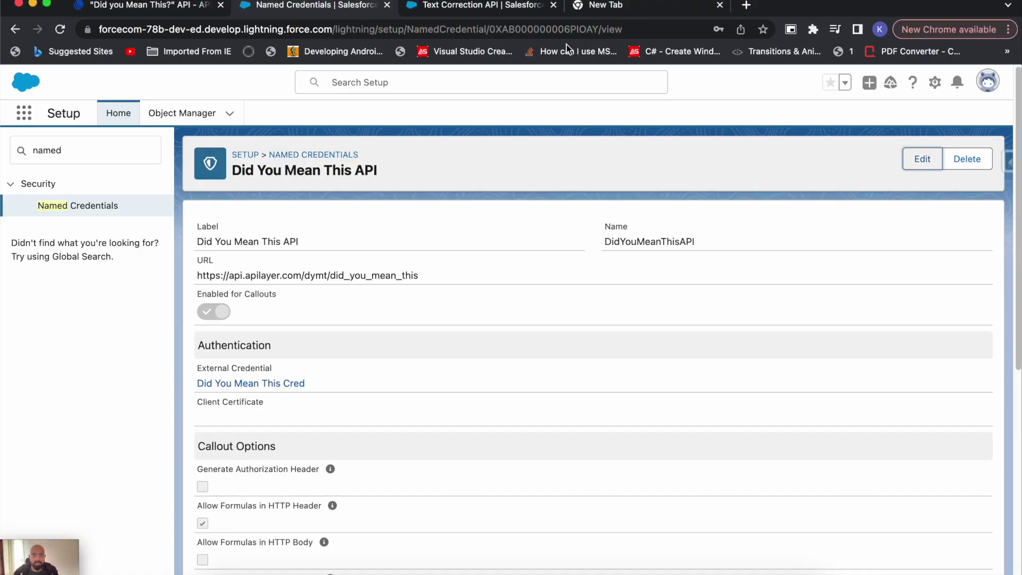
Load salesforcebolt.com and open the Weather APIs Integration post, dismissing the ad.
click(597, 13)
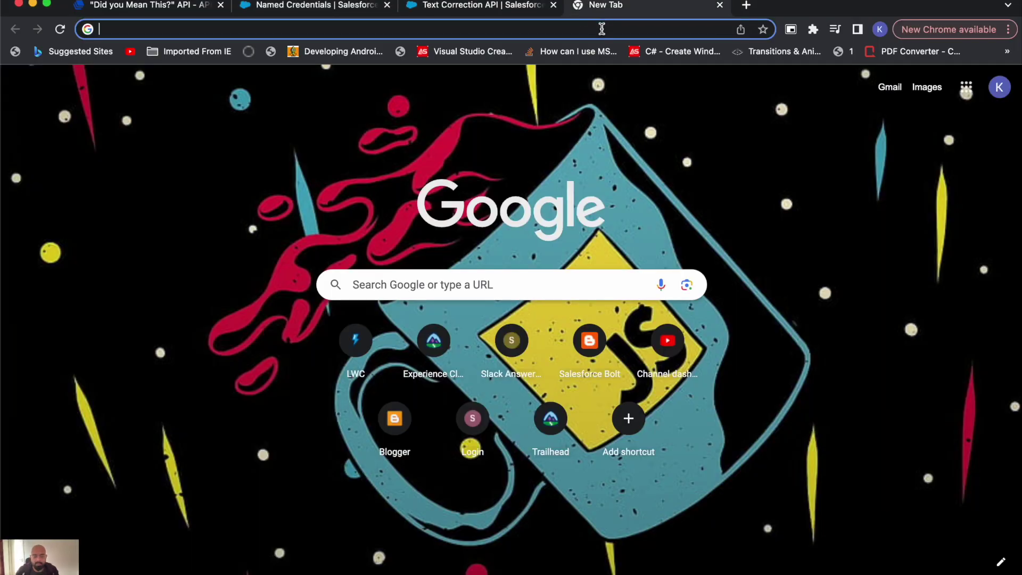
text(salesforcebolt.com)
key(Return)
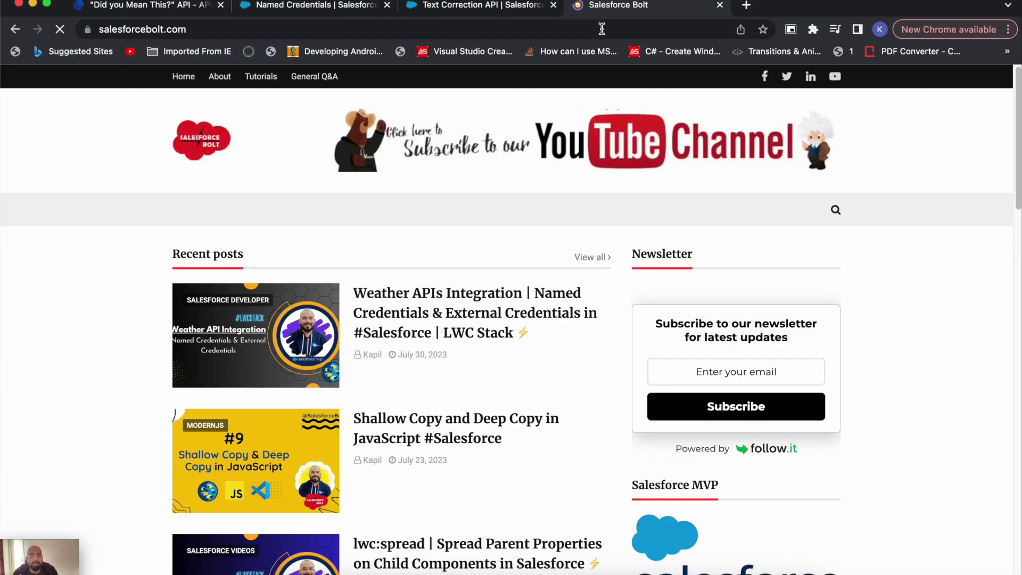
click(412, 313)
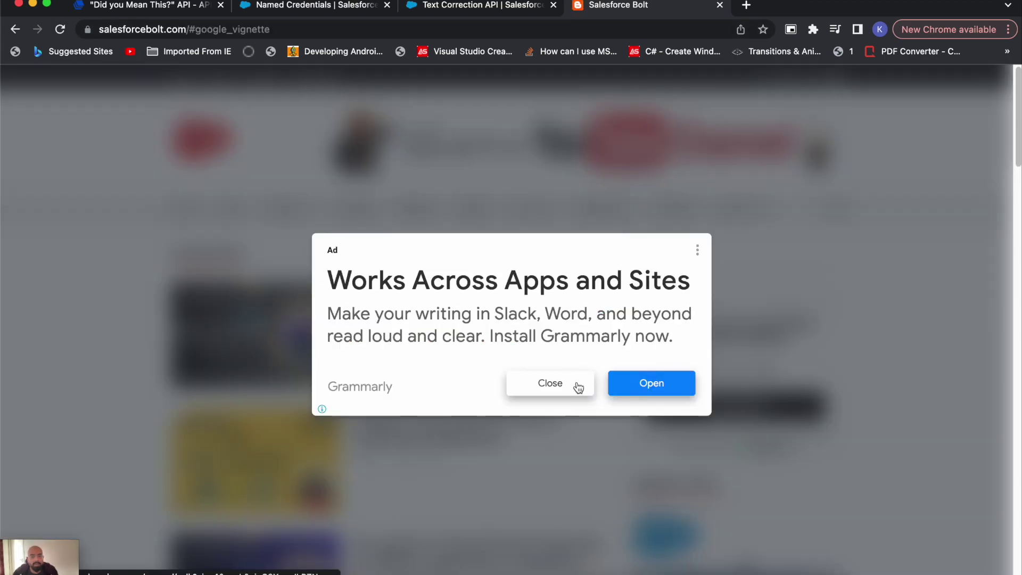
click(549, 383)
Copy the getWeather method from the WeatherAPI.cls sample into the DidYouMeanThisAPI class.
scroll(365, 366, down, 15)
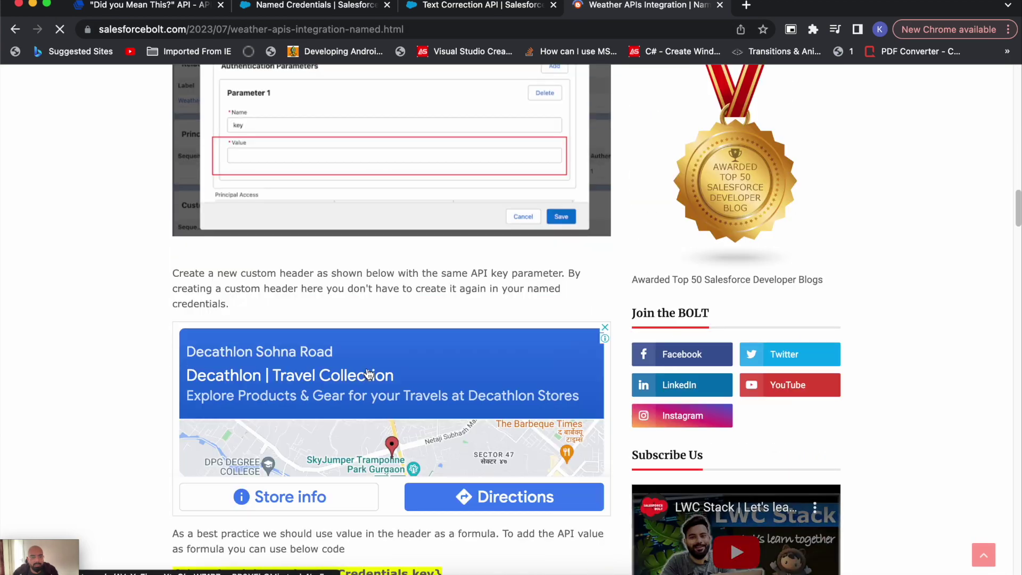
scroll(367, 373, down, 15)
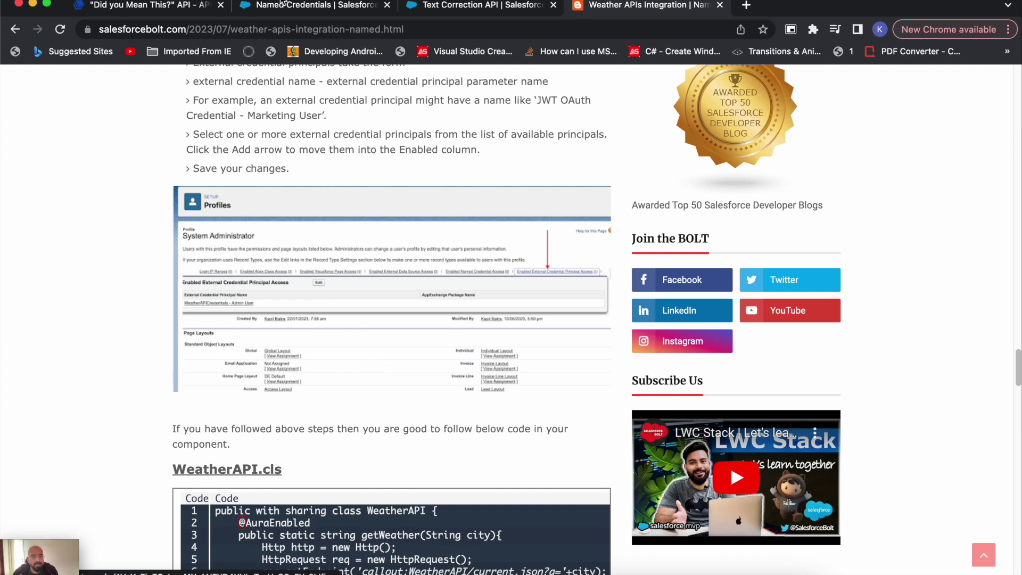
scroll(287, 298, down, 5)
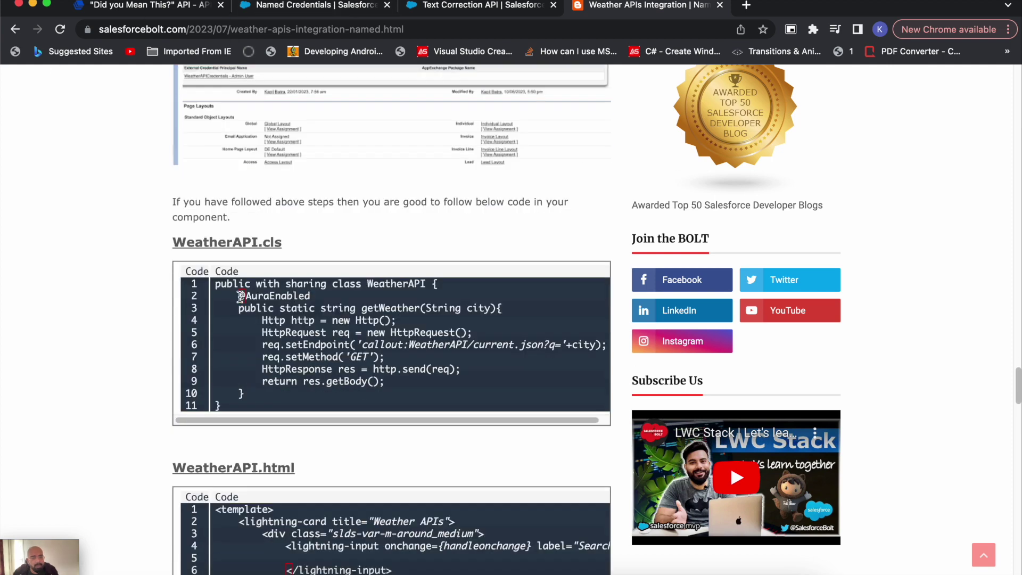
drag(235, 295, 258, 391)
key(super+c)
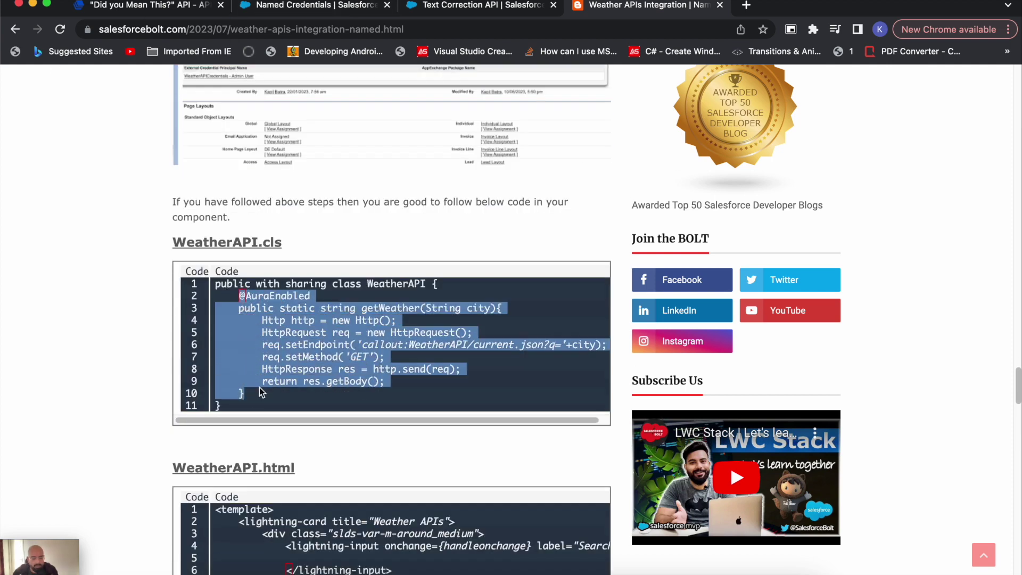
key(super+Tab)
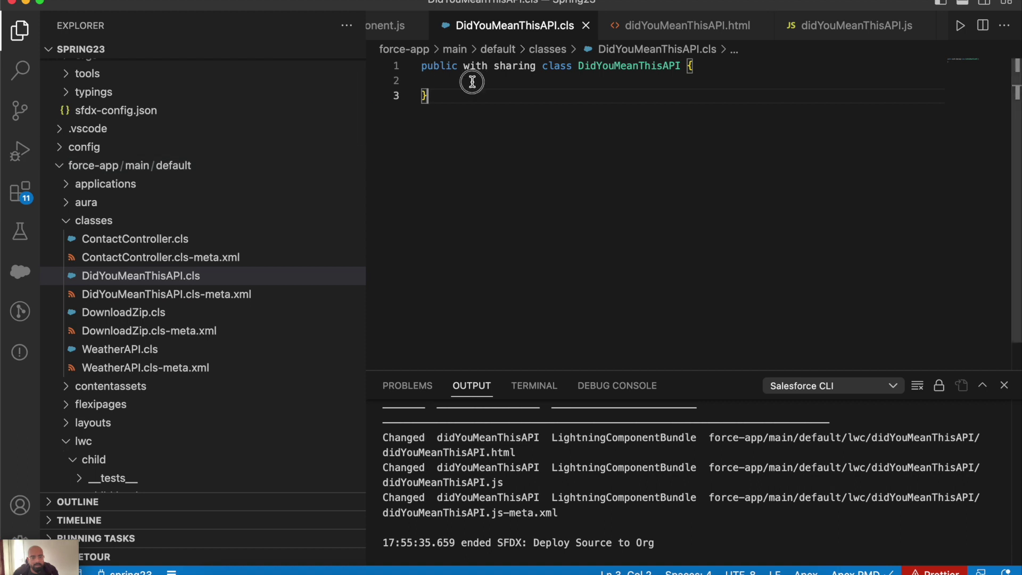
key(super+v)
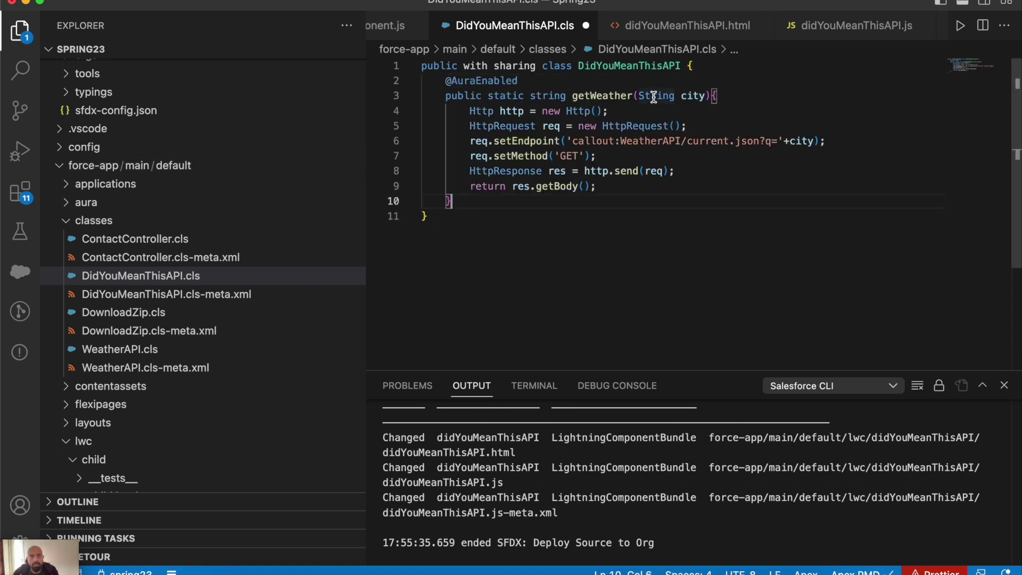
Rename the city parameter to text in the method signature and the endpoint line.
double_click(686, 96)
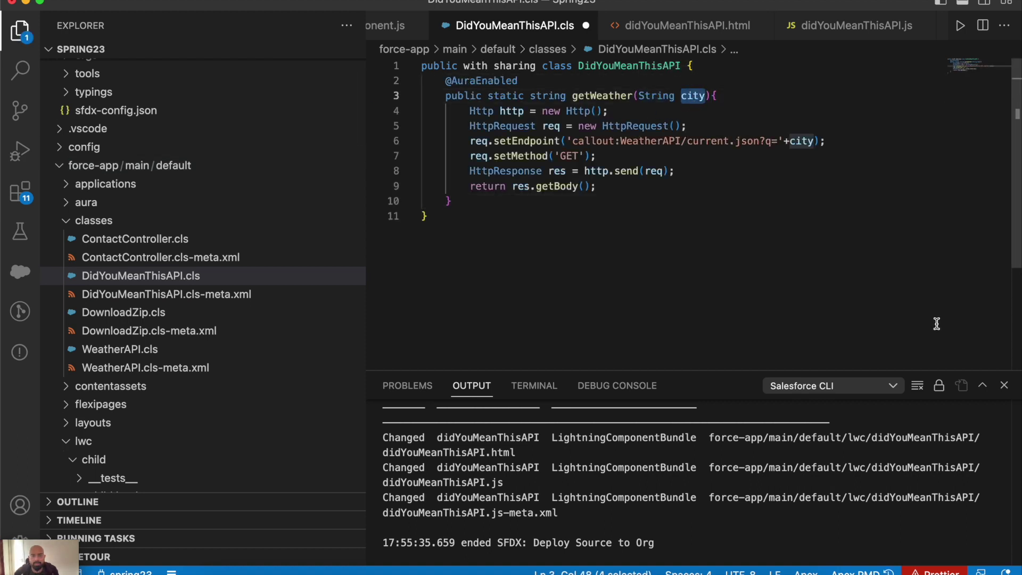
text(text)
key(Escape)
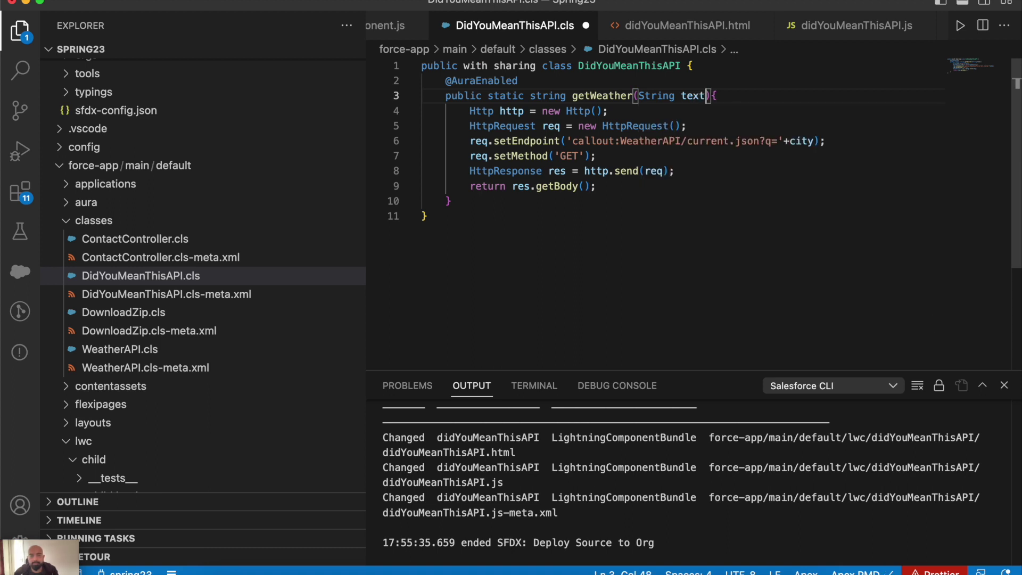
double_click(802, 141)
text(text)
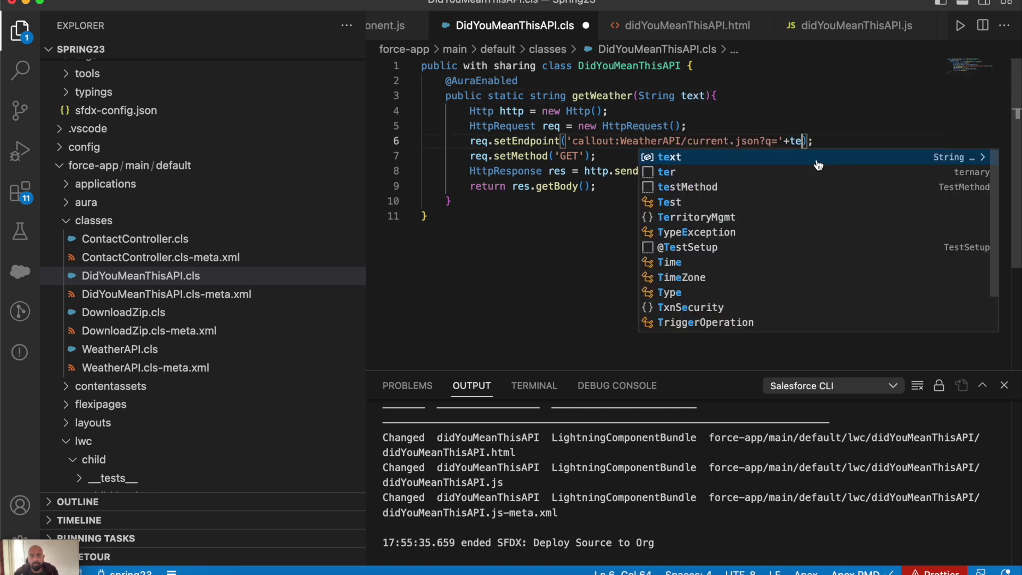
Replace WeatherAPI/current.json with DidYouMeanThisAPI in setEndpoint and save the class.
double_click(763, 141)
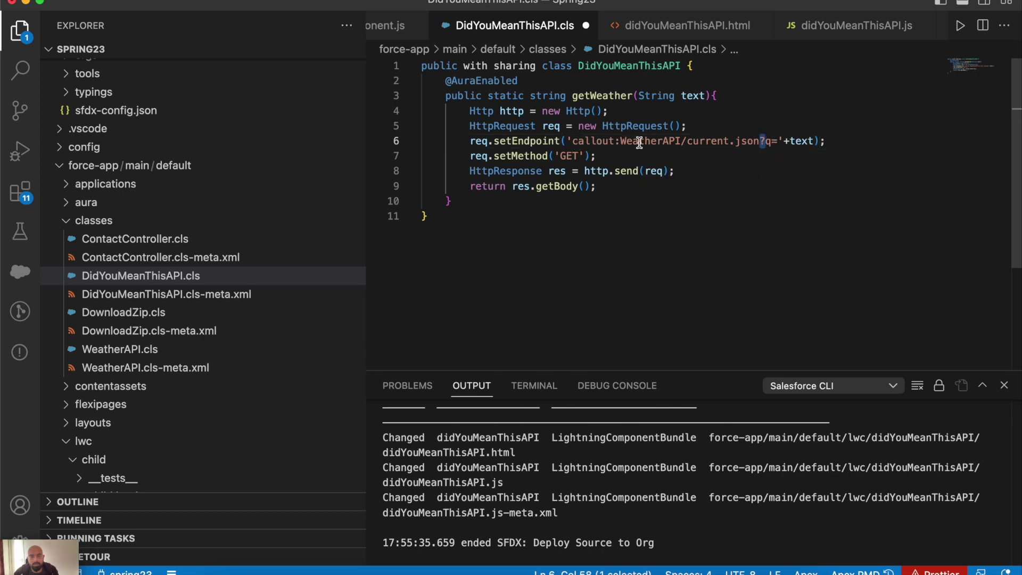
drag(620, 141, 758, 141)
key(BackSpace)
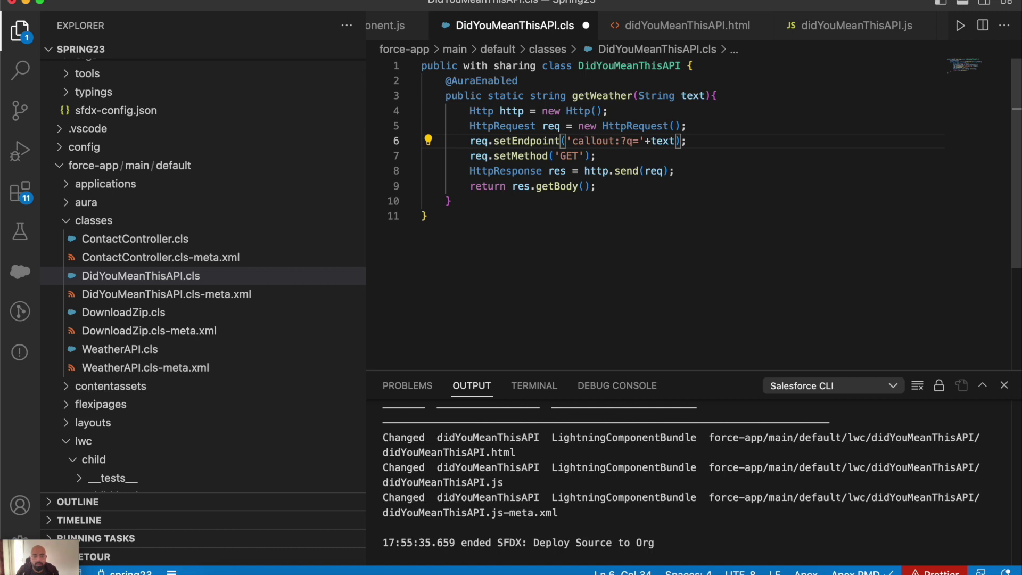
text(DidYouMe)
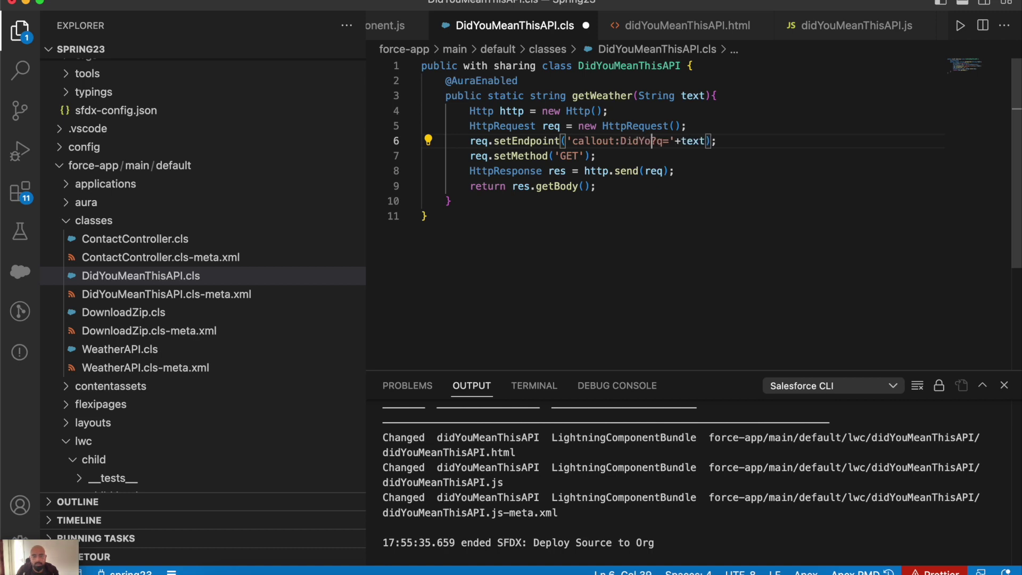
text(anThisAPI)
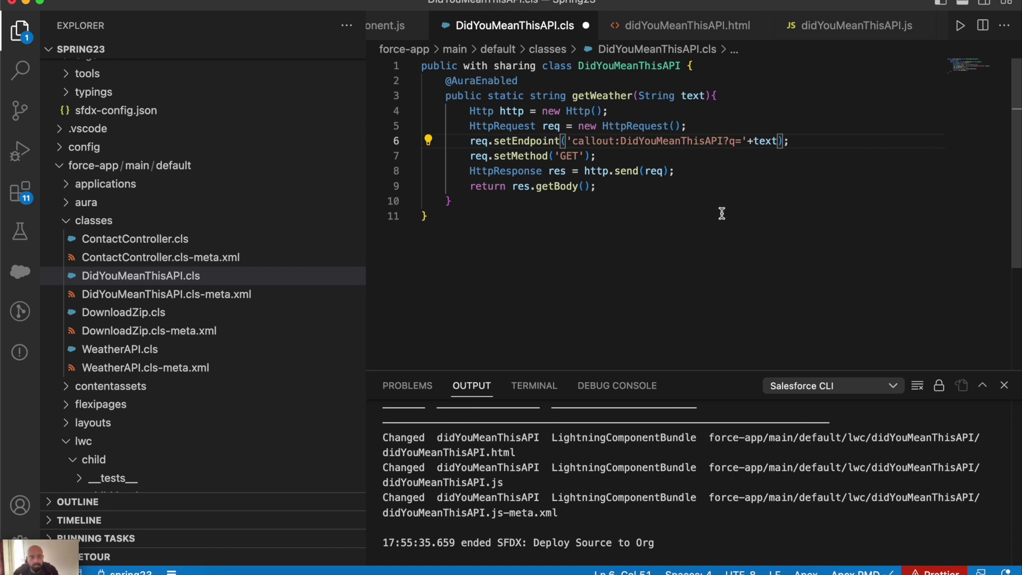
click(659, 197)
key(cmd+s)
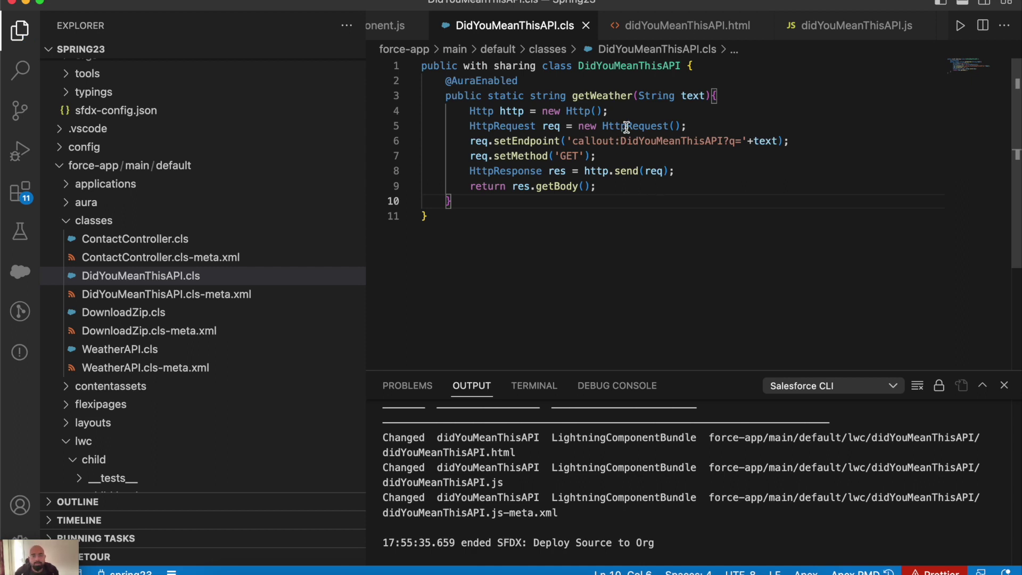
double_click(609, 98)
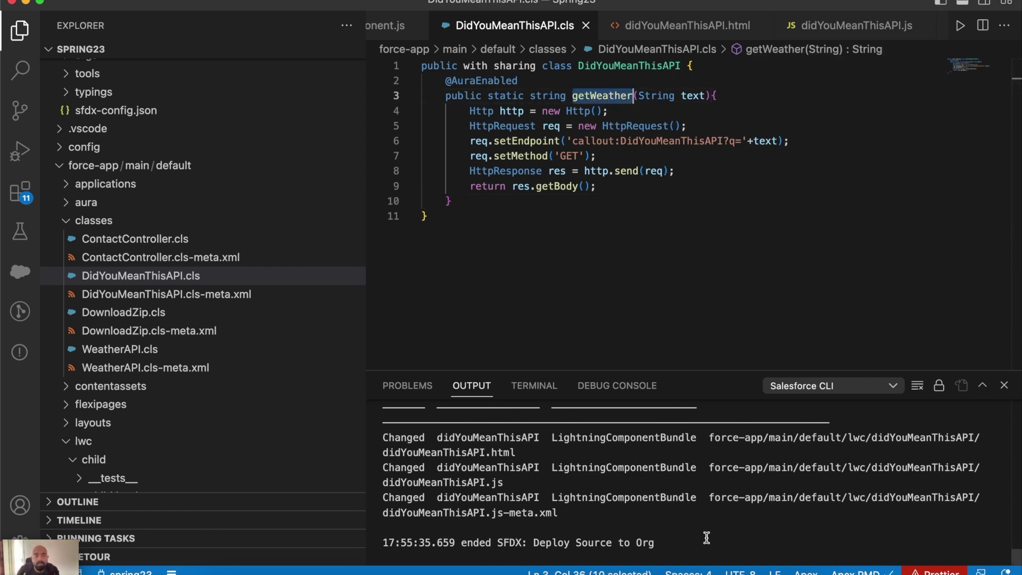
Rename getWeather to getResult, save to deploy, and copy the blog's WeatherAPI.html sample markup.
text(getResult)
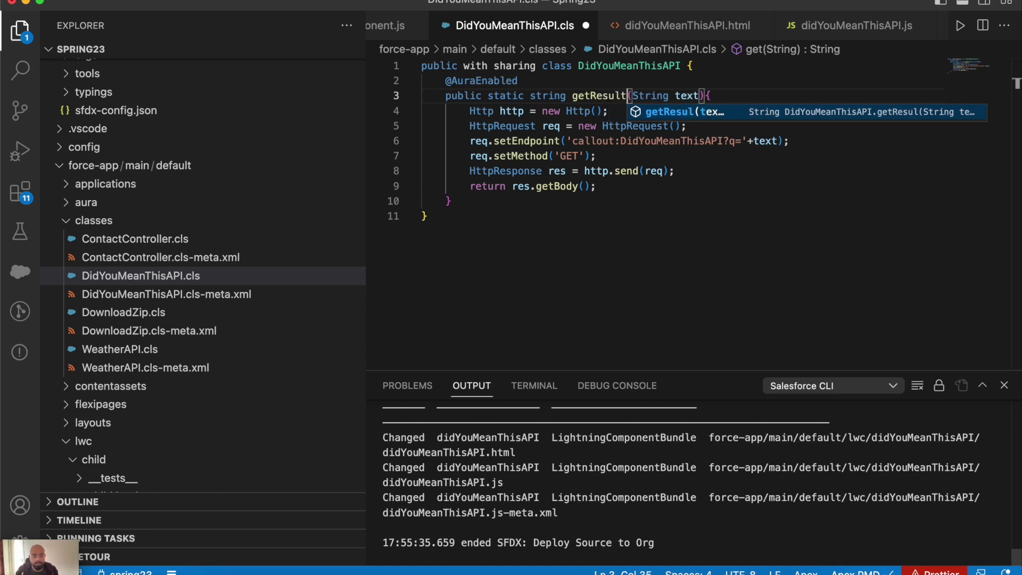
key(cmd+s)
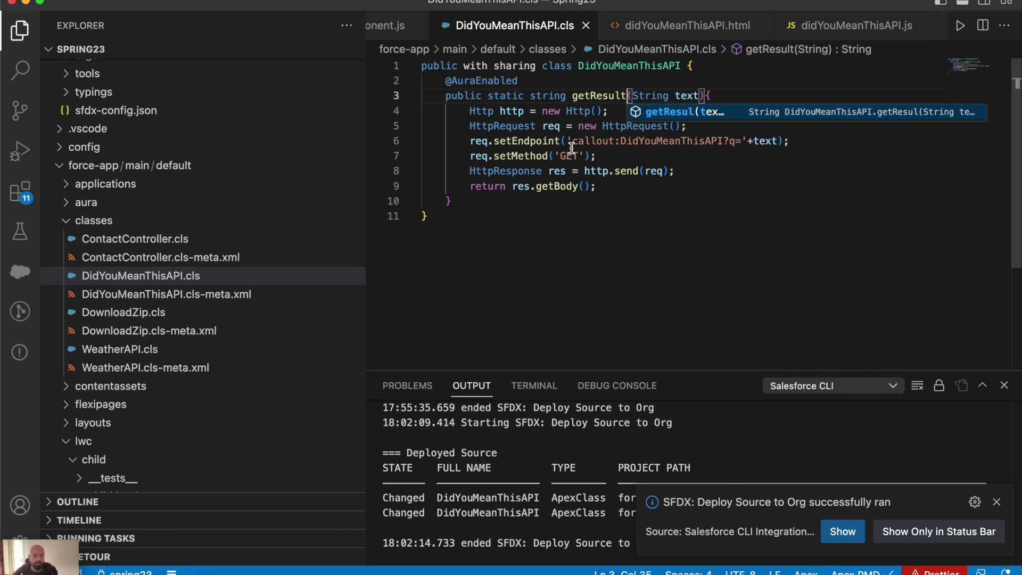
key(super+Tab)
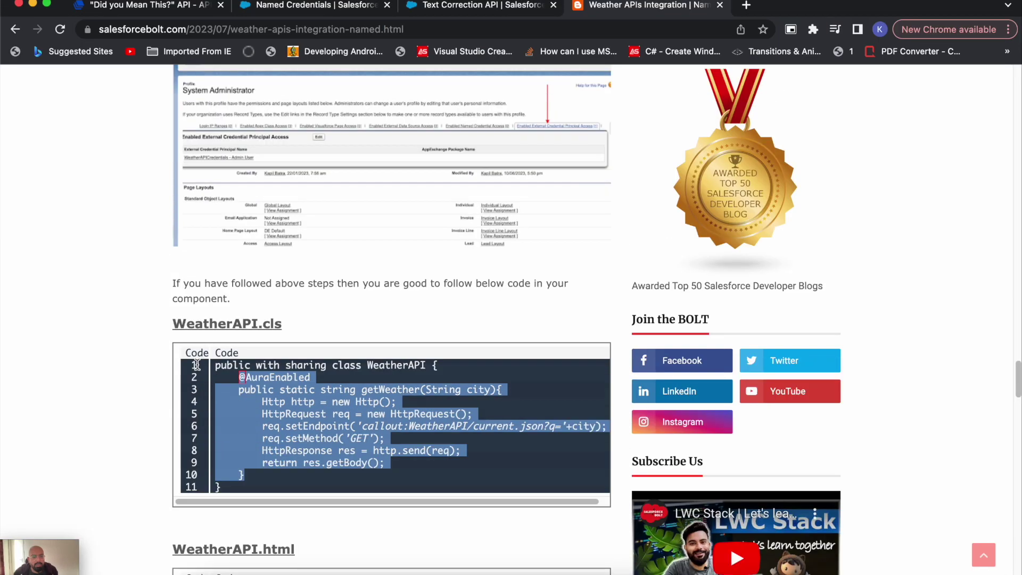
scroll(196, 364, down, 9)
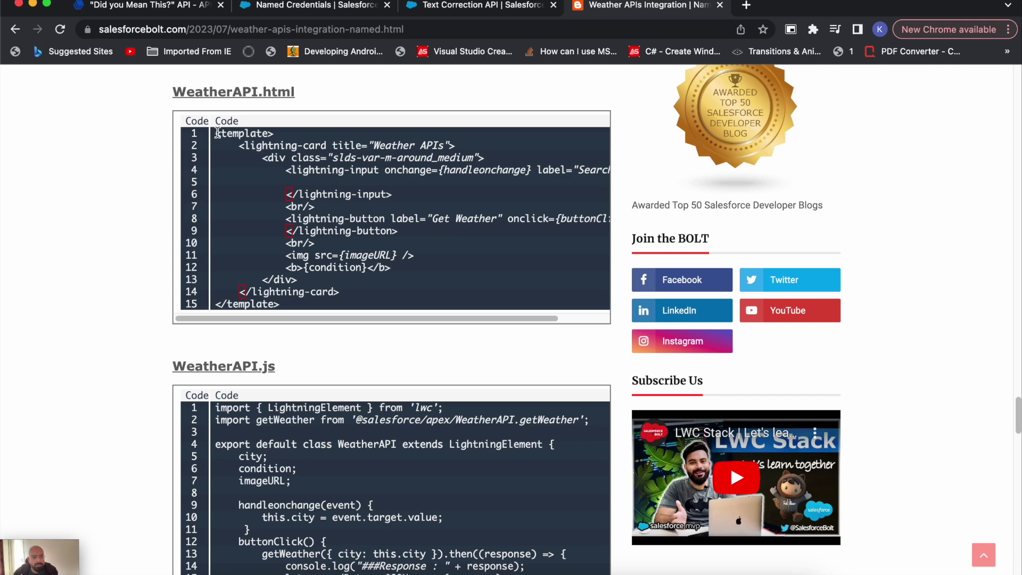
drag(218, 133, 306, 303)
key(super+Tab)
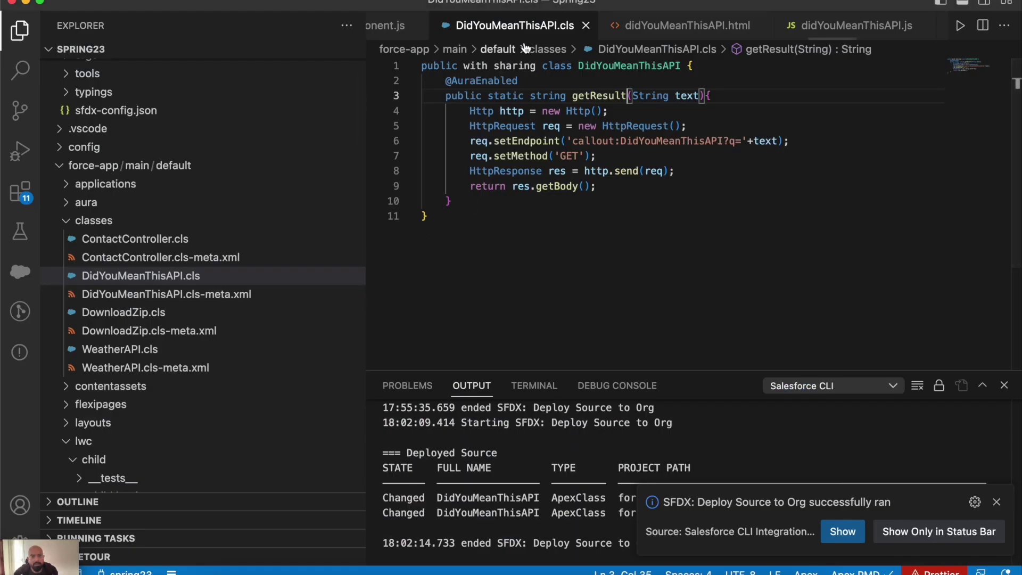
click(695, 31)
Paste the weather card markup, retitle it 'Did You Mean This', and relabel the input 'Search here...'.
key(ctrl+a)
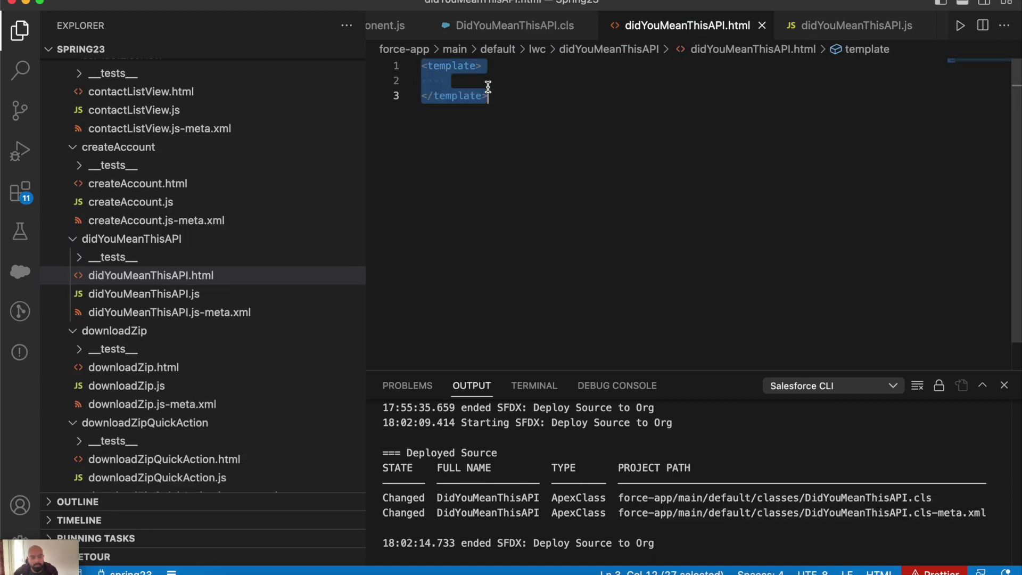
text(<template>     <lightning-card title="Weather APIs">         <div class="slds-var-m-around_medium">             <lightning-input onchange={handleonchange} label="Search City">              </lightning-input>             <br/>             <lightning-button label="Get Weather" onclick={buttonClick}>             </lightning-button>             <br/>             <img src={imageURL} />             <b>{condition}</b>         </div>     </lightning-card> </template>)
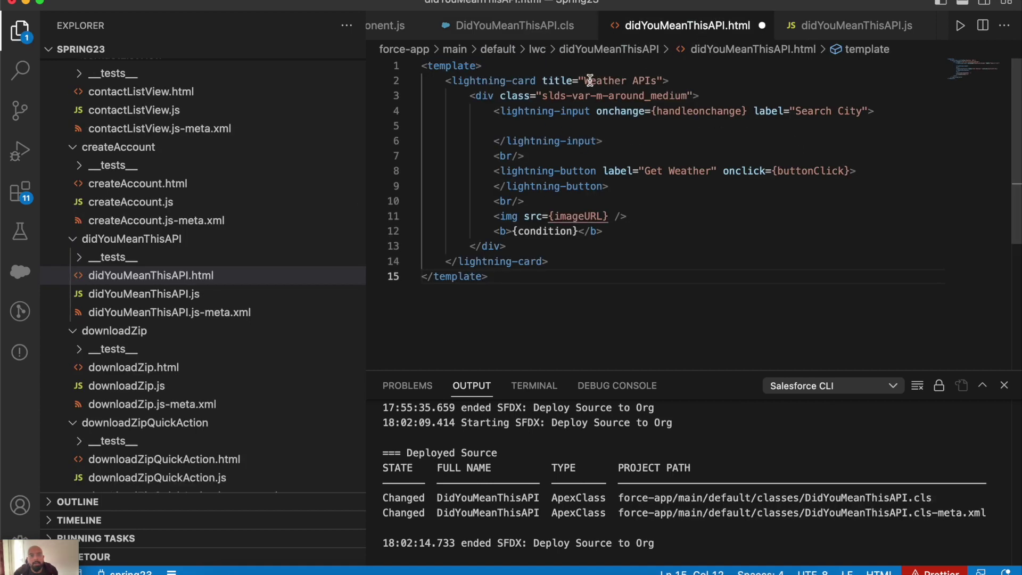
drag(584, 80, 626, 80)
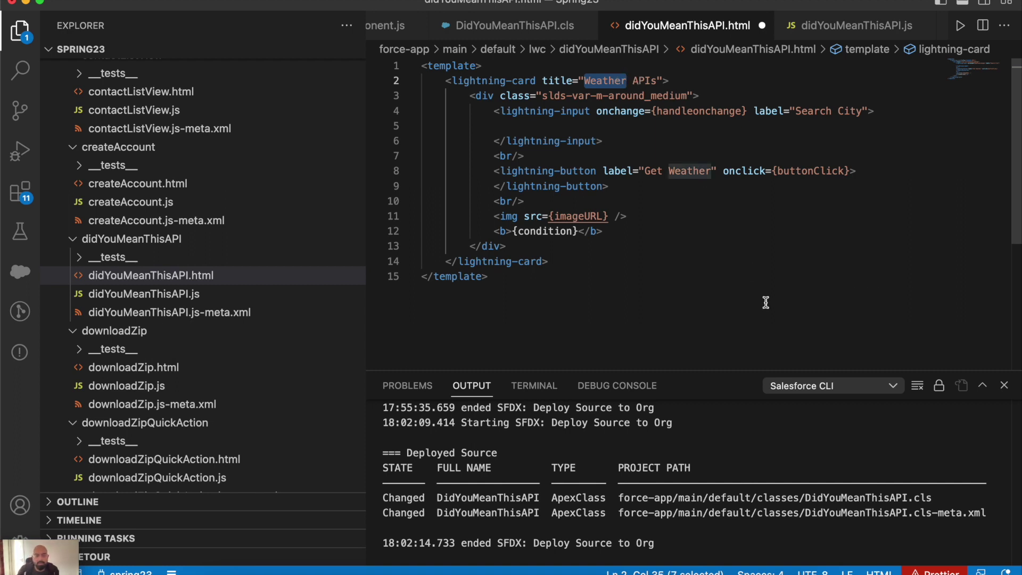
text(Did You Mea)
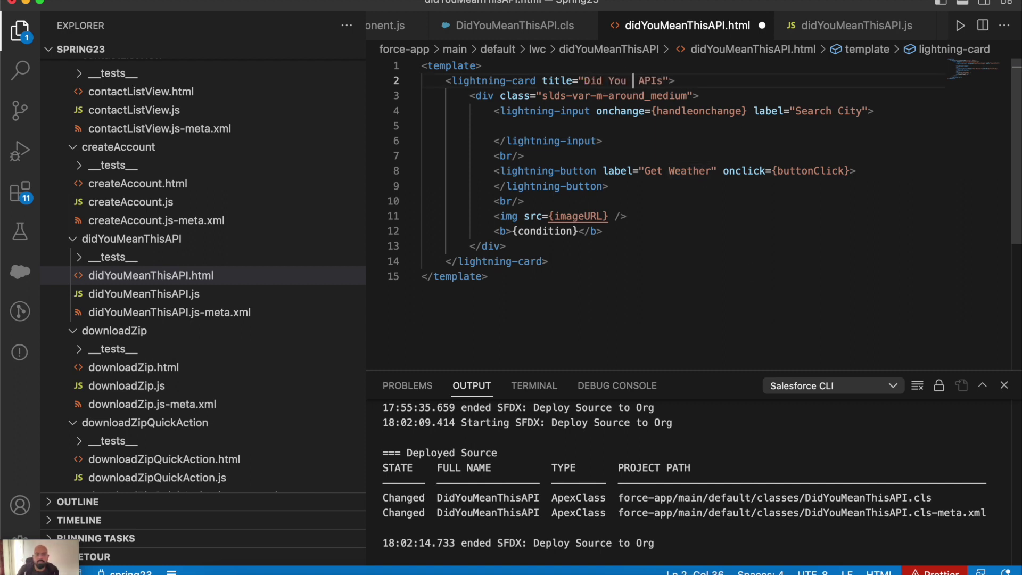
text(n This)
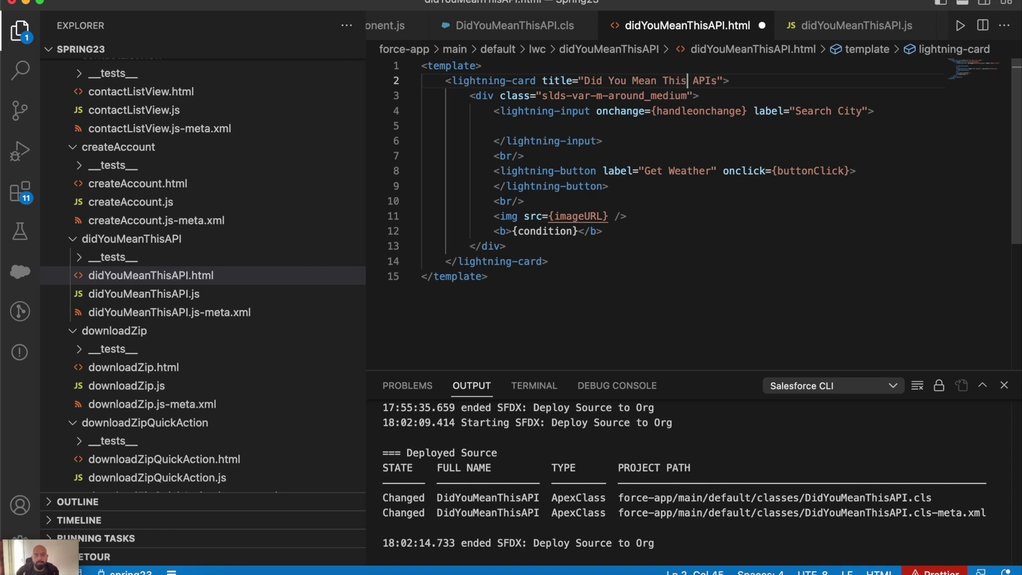
double_click(849, 110)
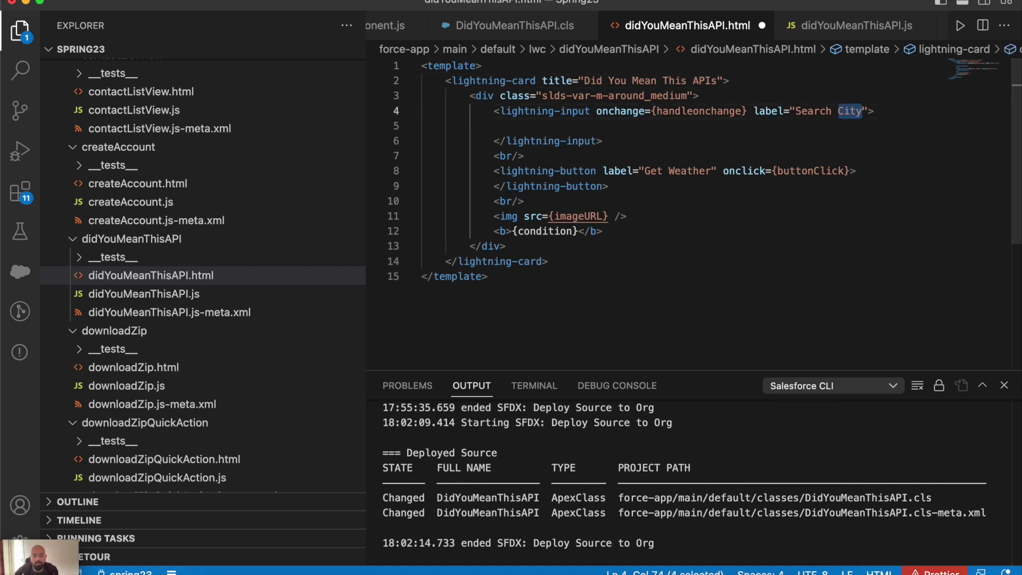
text(here...)
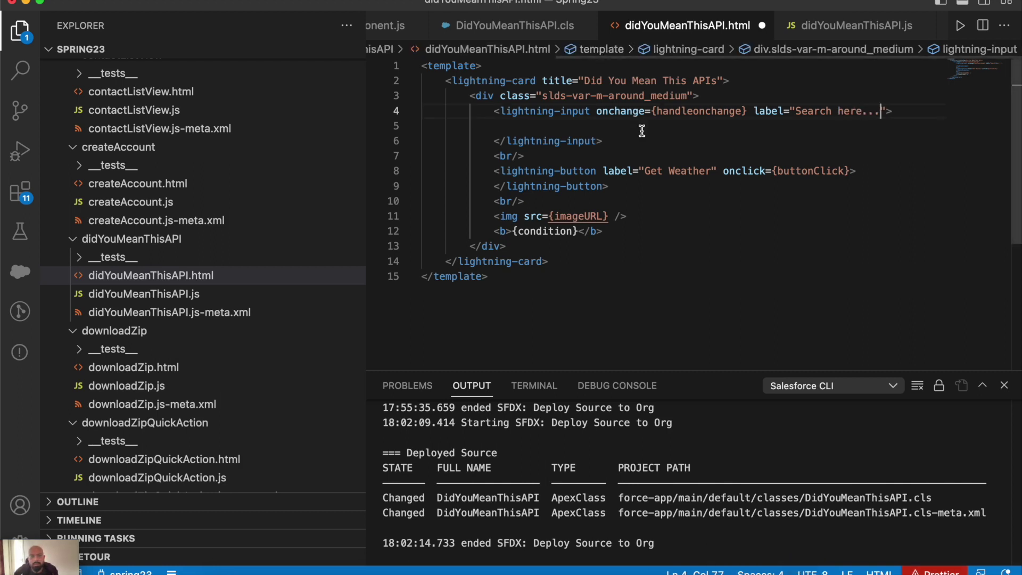
Change the button label to Submit, delete the image and condition lines, and save.
drag(650, 170, 706, 170)
key(BackSpace)
key(Delete)
key(BackSpace)
text(Submit)
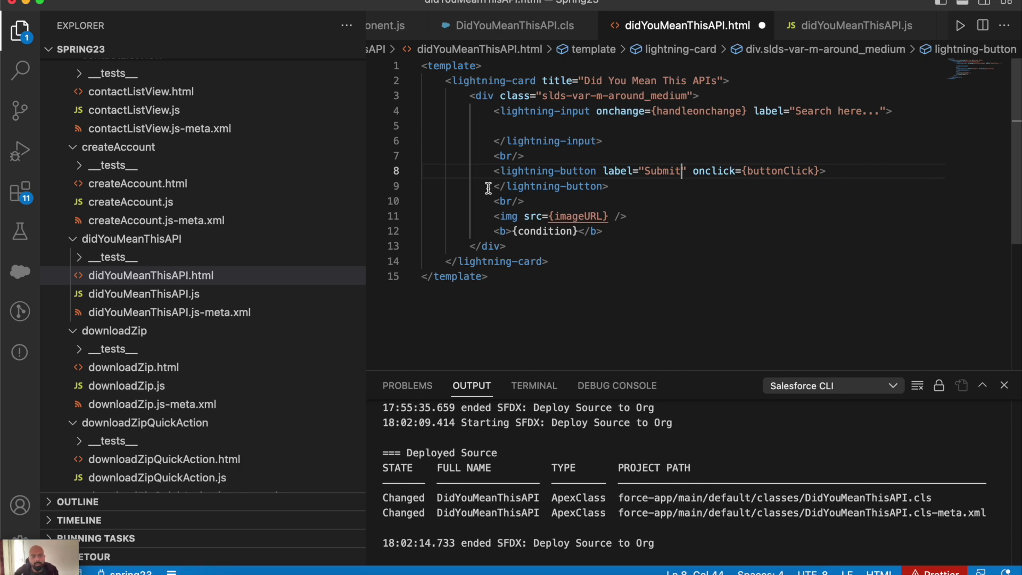
drag(487, 201, 646, 228)
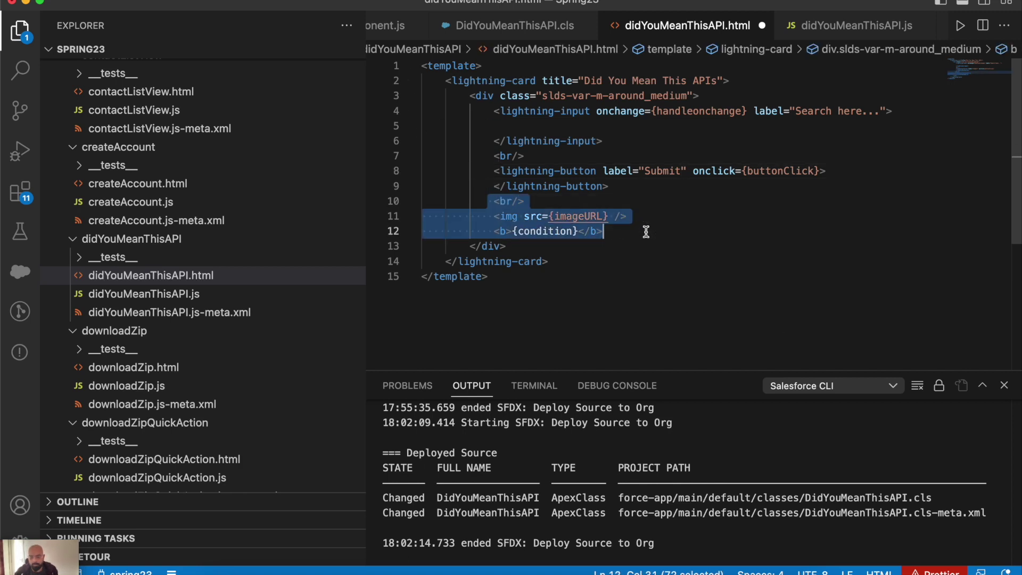
key(BackSpace)
key(super+s)
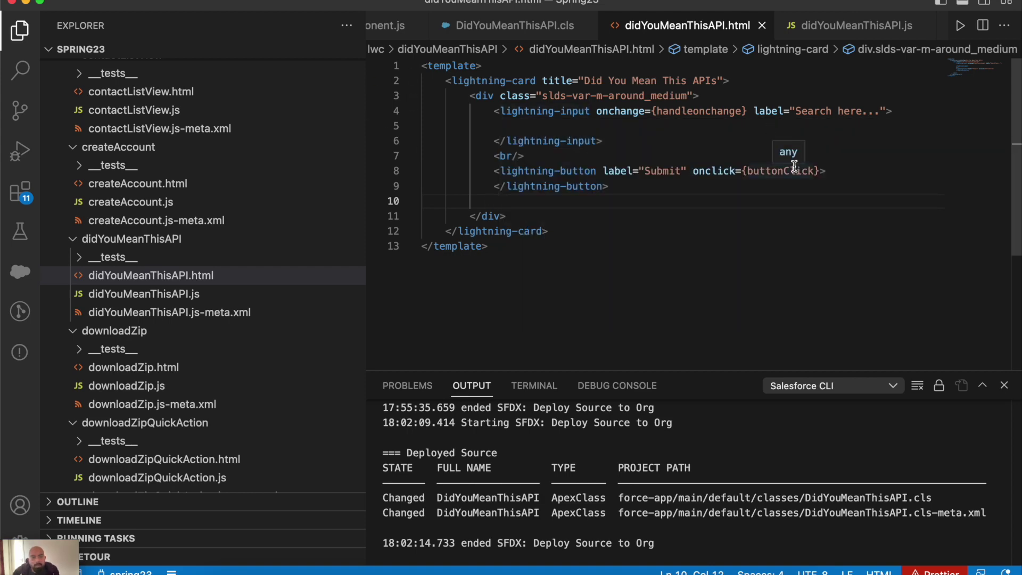
Bind the search input with value={myText} and save the HTML file.
click(753, 111)
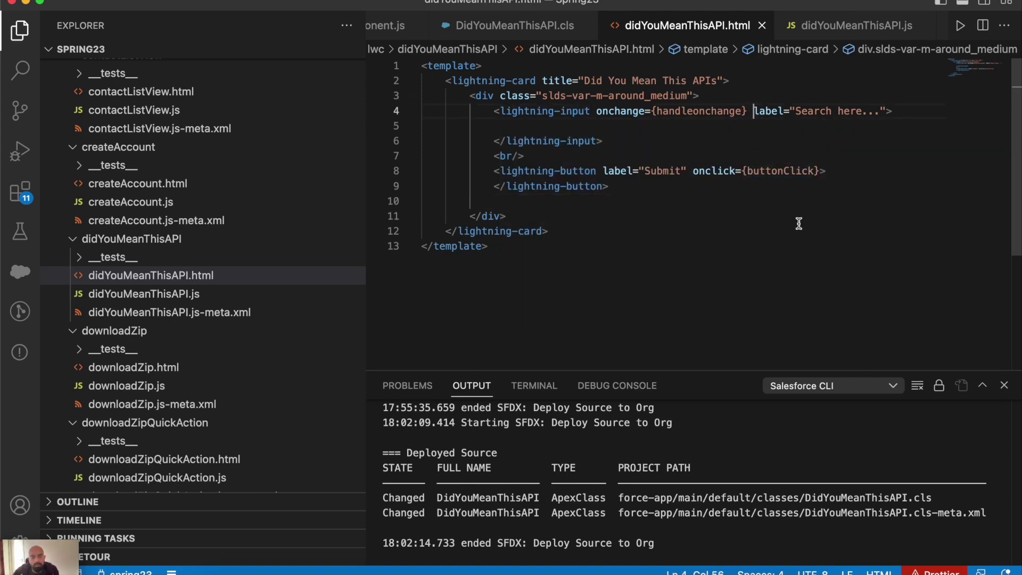
text(valu)
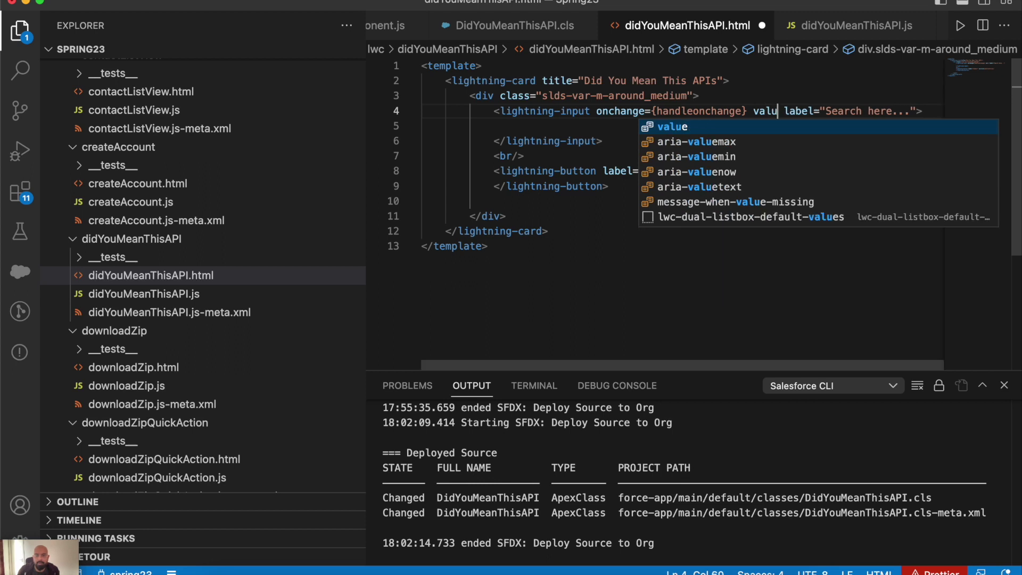
key(Return)
text({)
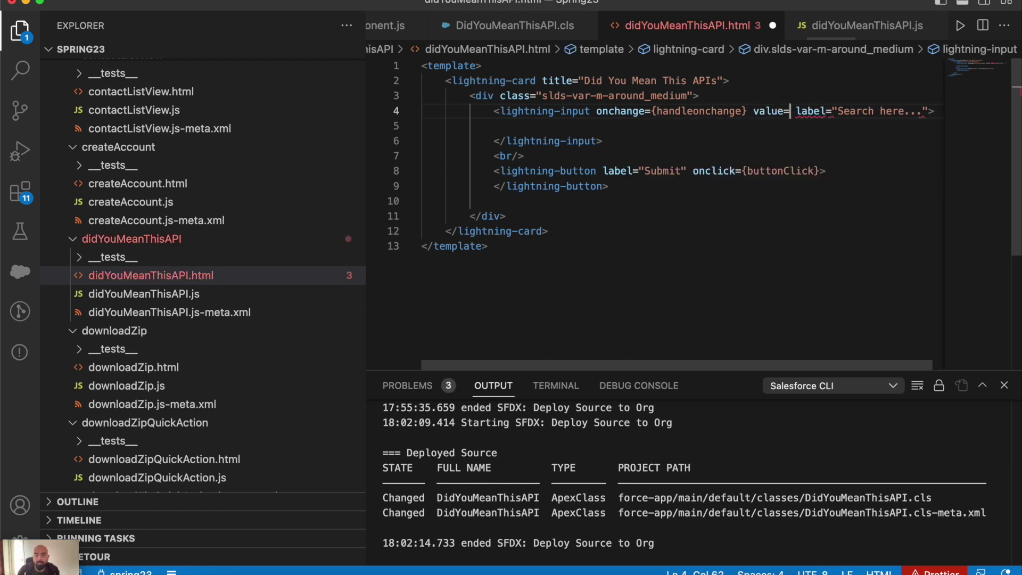
text(myText)
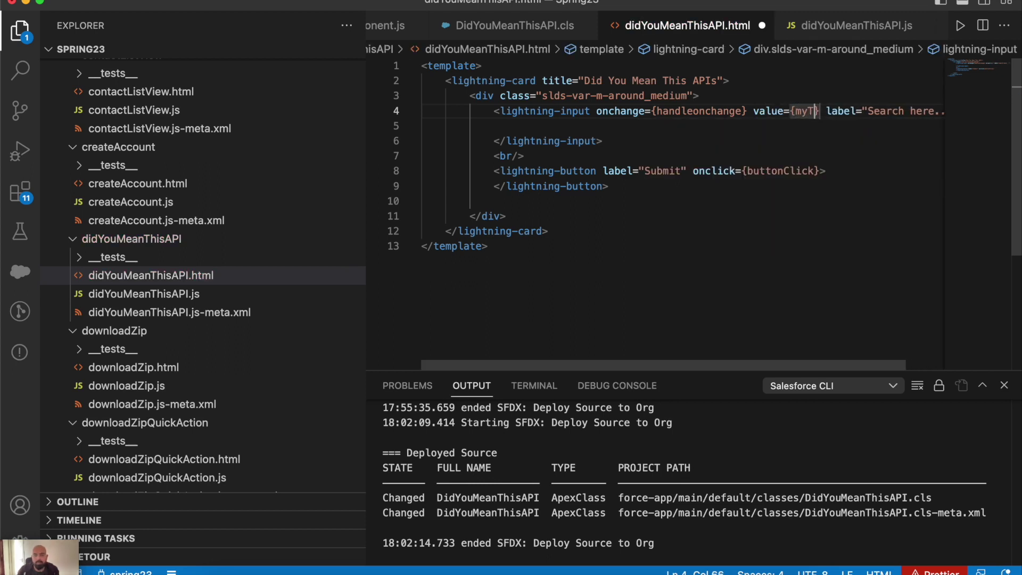
key(cmd+s)
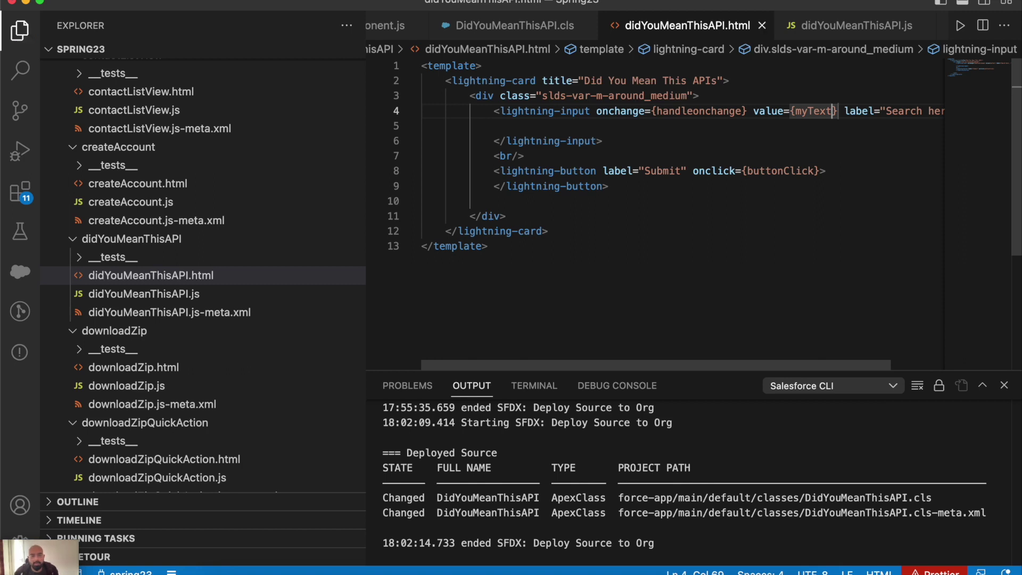
click(313, 293)
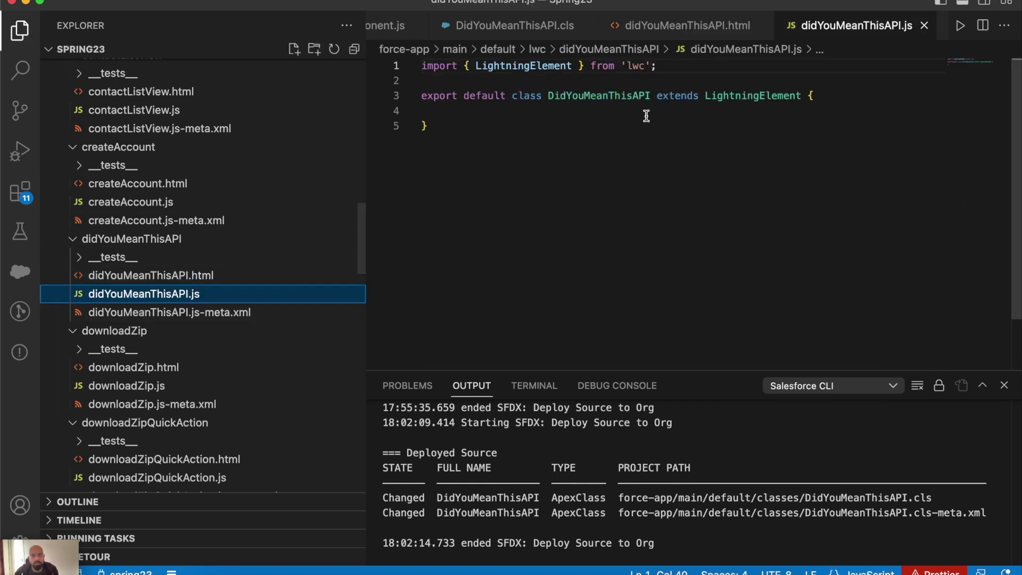